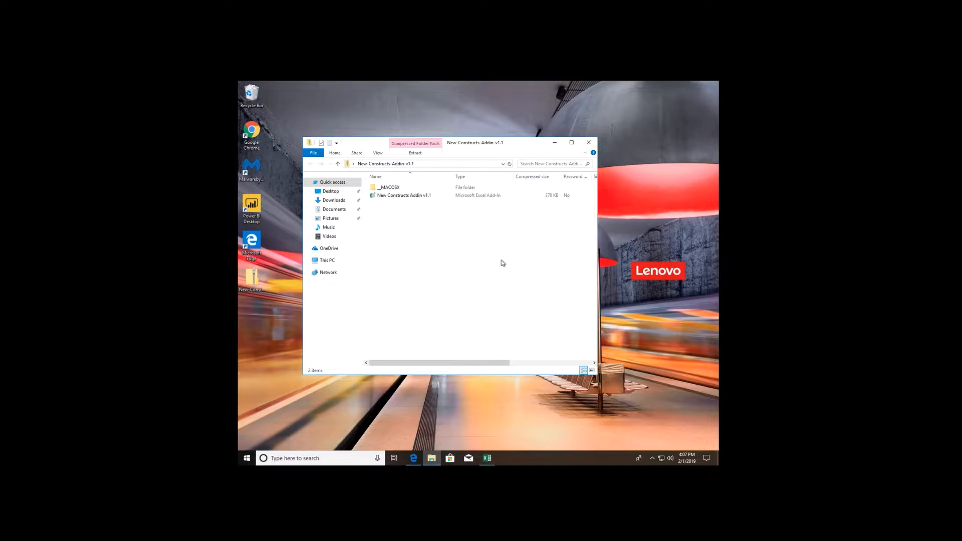
- Extract the New-Constructs-Addin-v1.1 archive to the suggested folder on the desktop
{"action": "left_click", "coordinate": [416, 153]}
{"action": "left_click", "coordinate": [424, 167]}
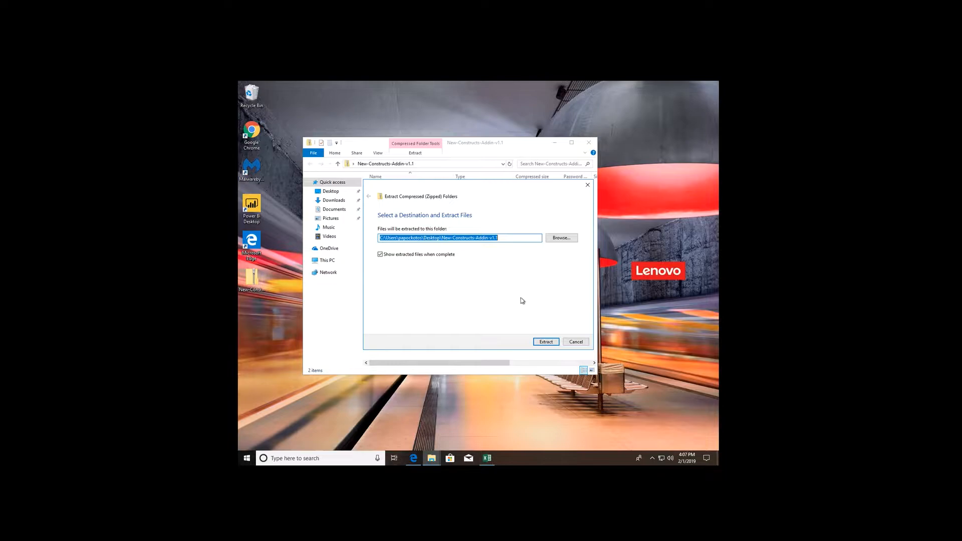
{"action": "left_click", "coordinate": [545, 341]}
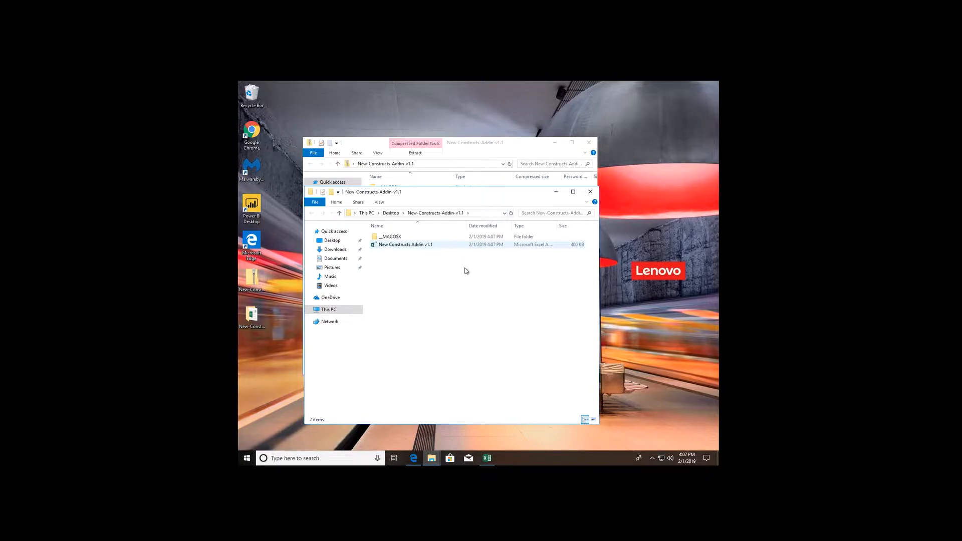
- Switch to Excel and install the New Constructs Addin v1.1 Excel add-in from the extracted New-Constructs-Addin-v1.1 desktop folder
{"action": "mouse_move", "coordinate": [493, 460]}
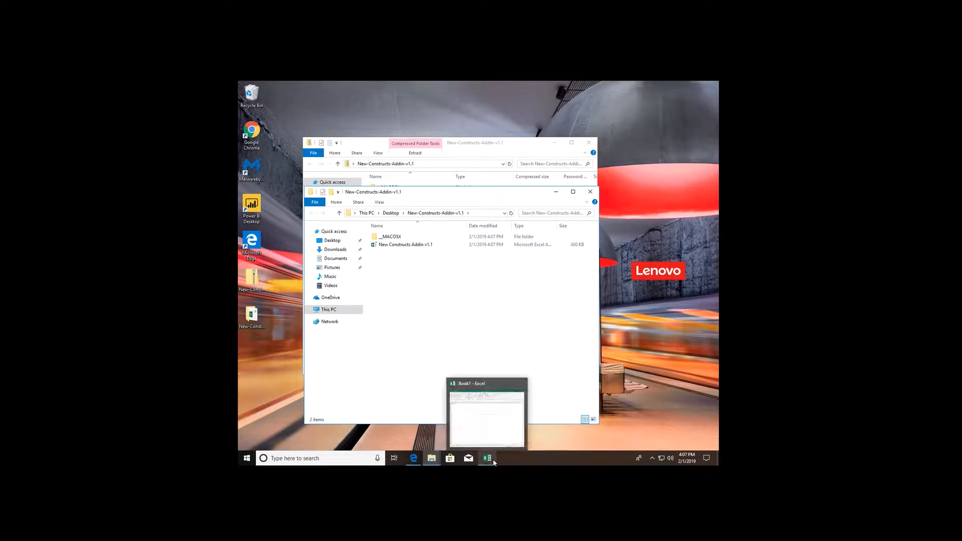
{"action": "left_click", "coordinate": [493, 460]}
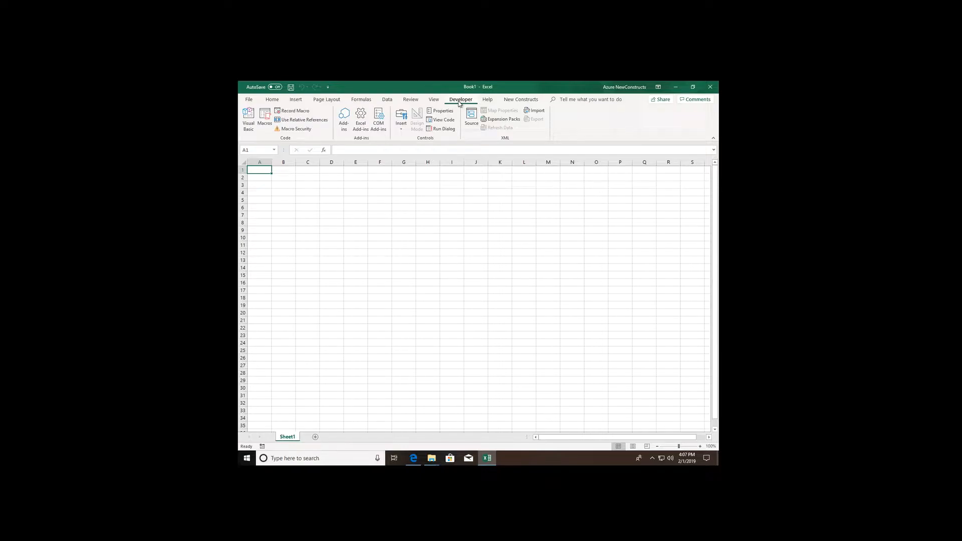
{"action": "left_click", "coordinate": [359, 125]}
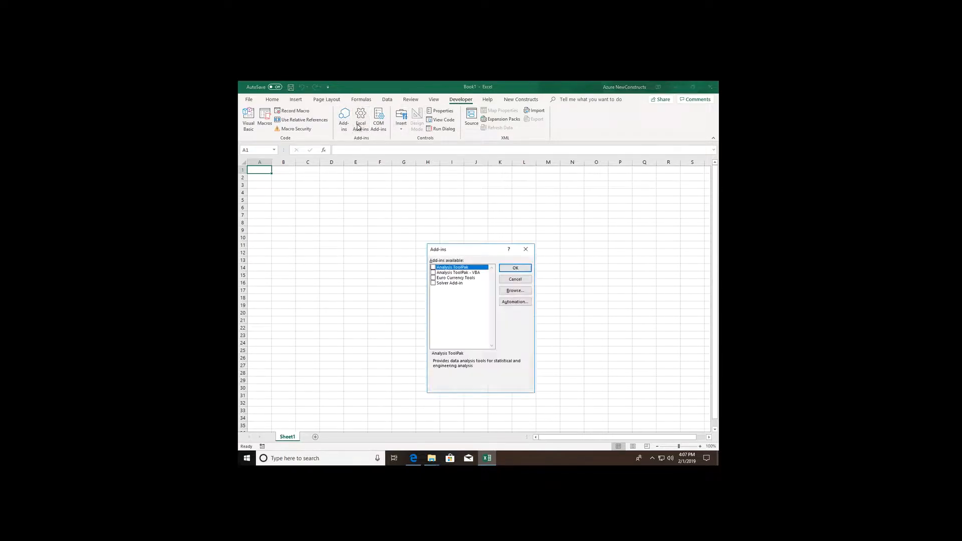
{"action": "left_click", "coordinate": [511, 291]}
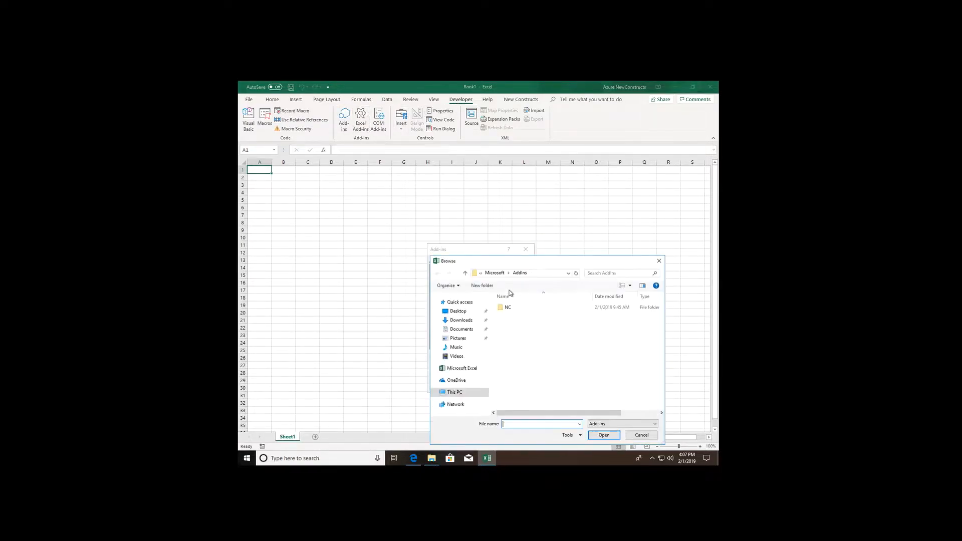
{"action": "left_click", "coordinate": [457, 311]}
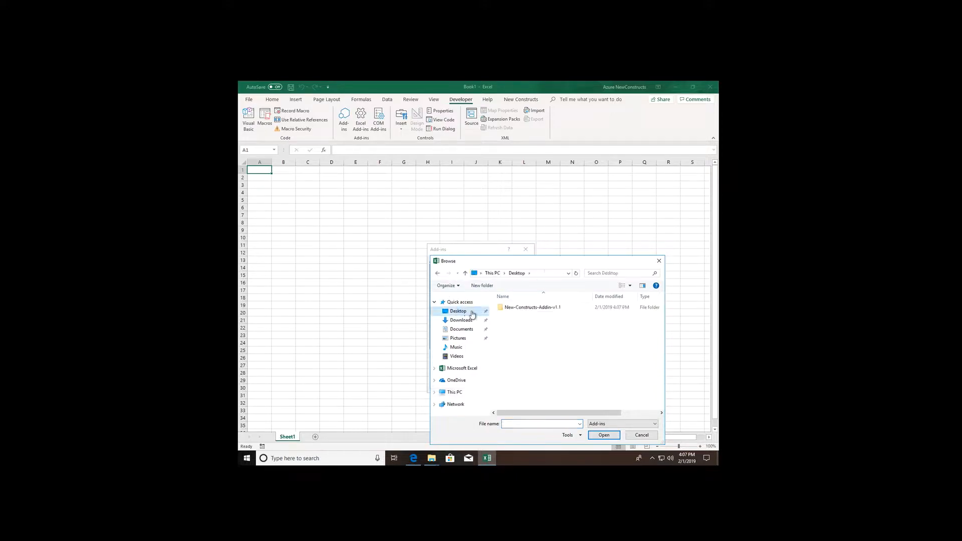
{"action": "left_click", "coordinate": [533, 308]}
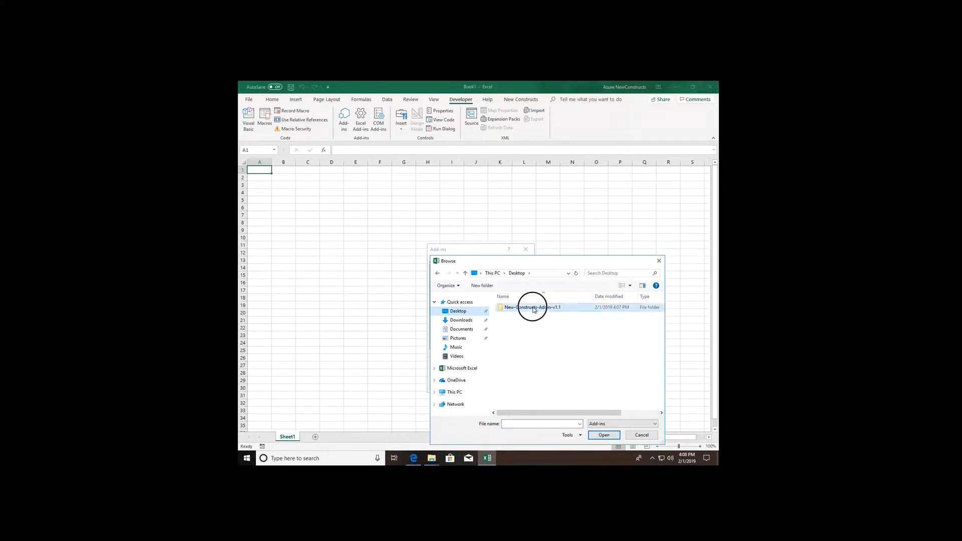
{"action": "double_click", "coordinate": [534, 307]}
{"action": "double_click", "coordinate": [533, 315]}
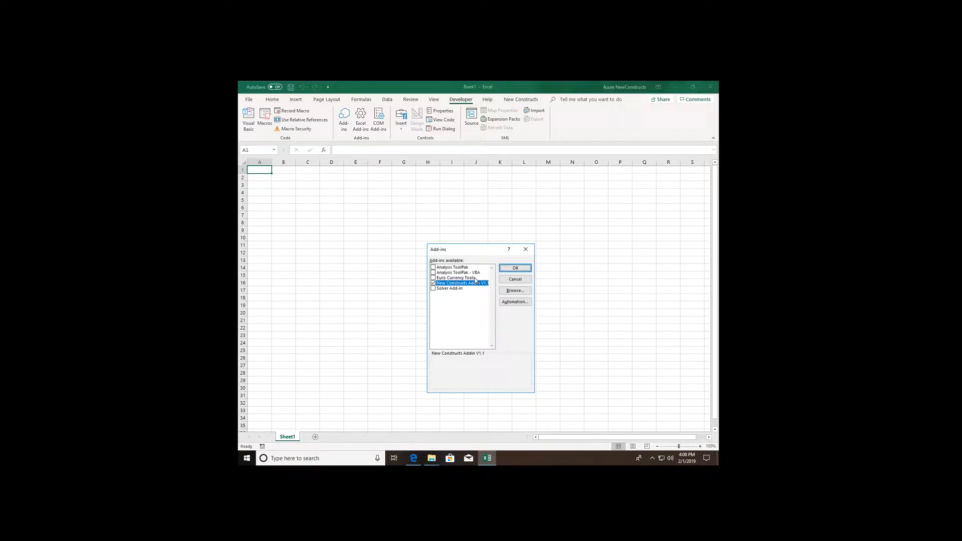
{"action": "left_click", "coordinate": [525, 269]}
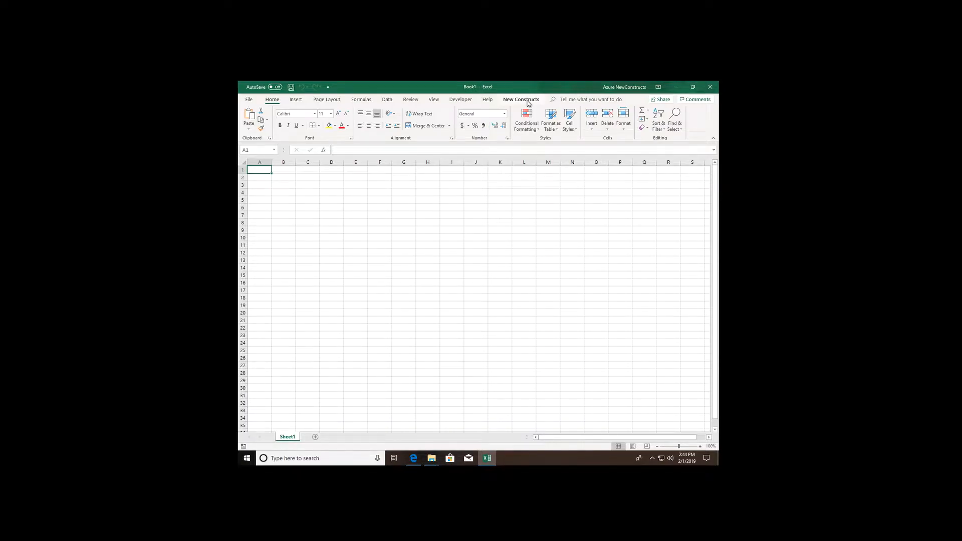
- Launch the New Constructs form and insert the Stocks coverage list as an array formula starting at A1 of Sheet1
{"action": "left_click", "coordinate": [521, 99]}
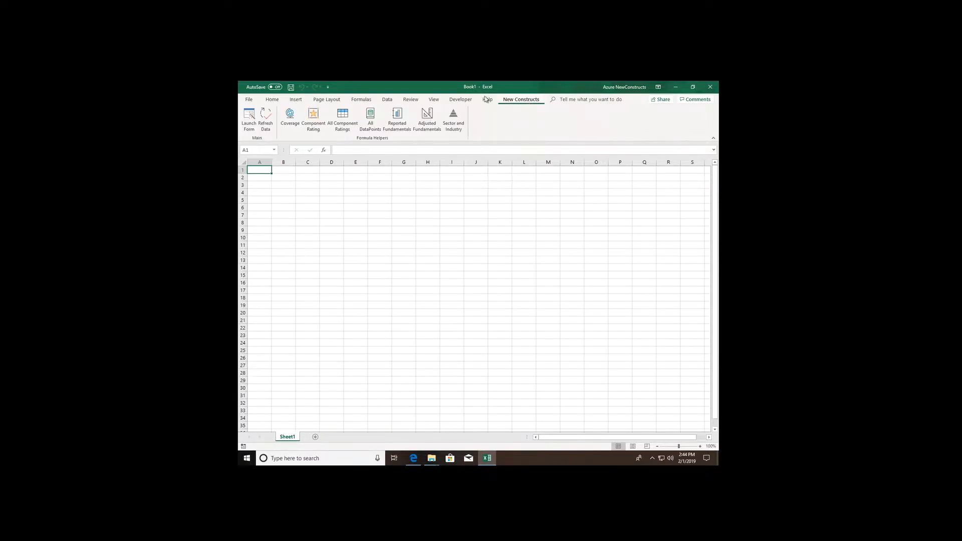
{"action": "left_click", "coordinate": [252, 118]}
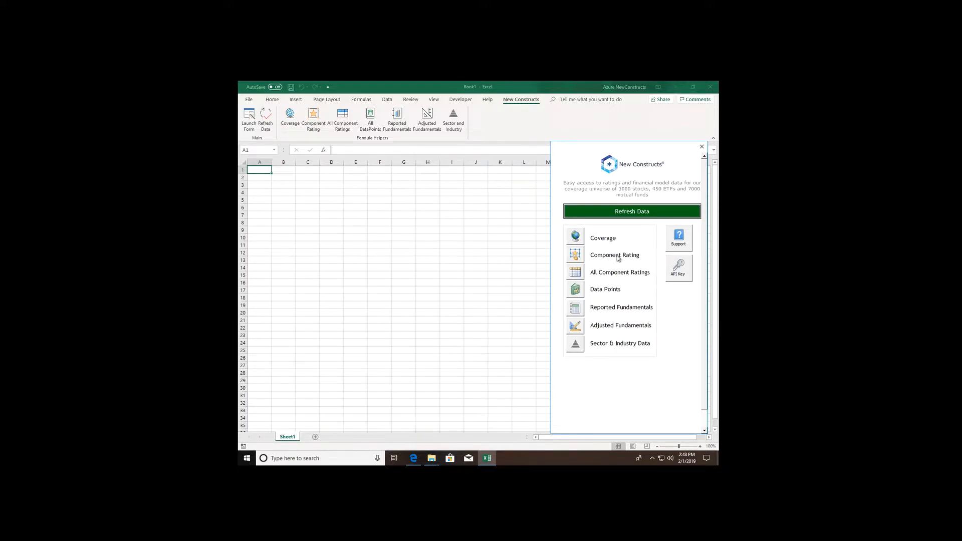
{"action": "left_click", "coordinate": [578, 236]}
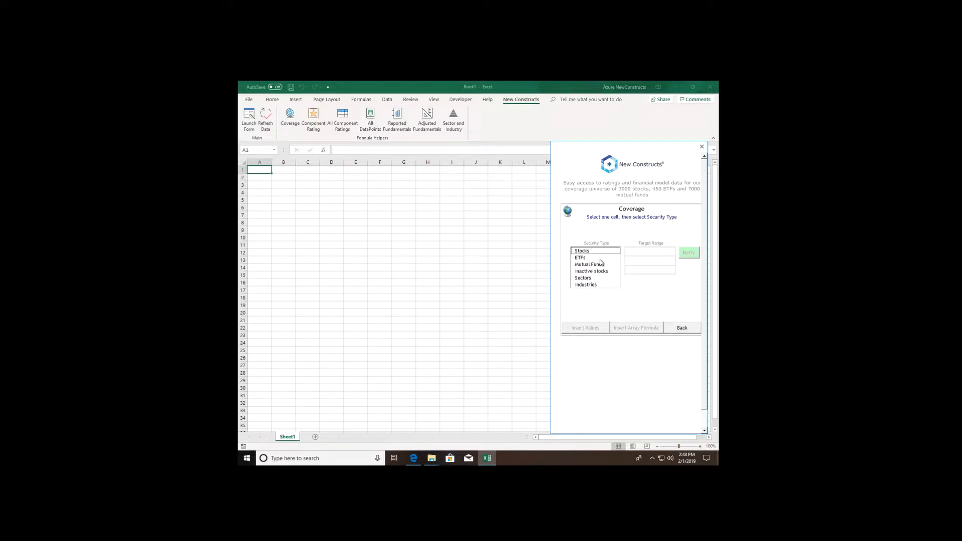
{"action": "left_click", "coordinate": [597, 257]}
{"action": "left_click", "coordinate": [597, 251]}
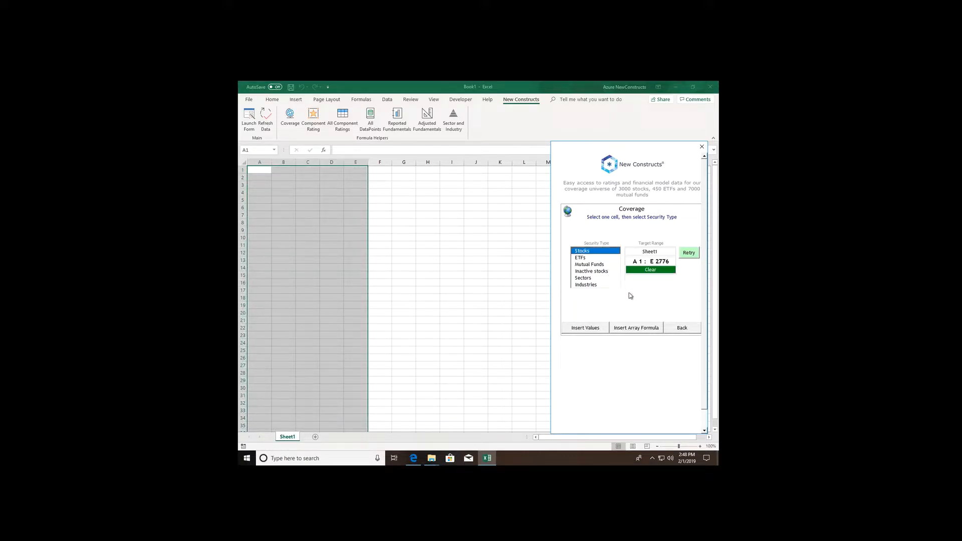
{"action": "left_click", "coordinate": [636, 329]}
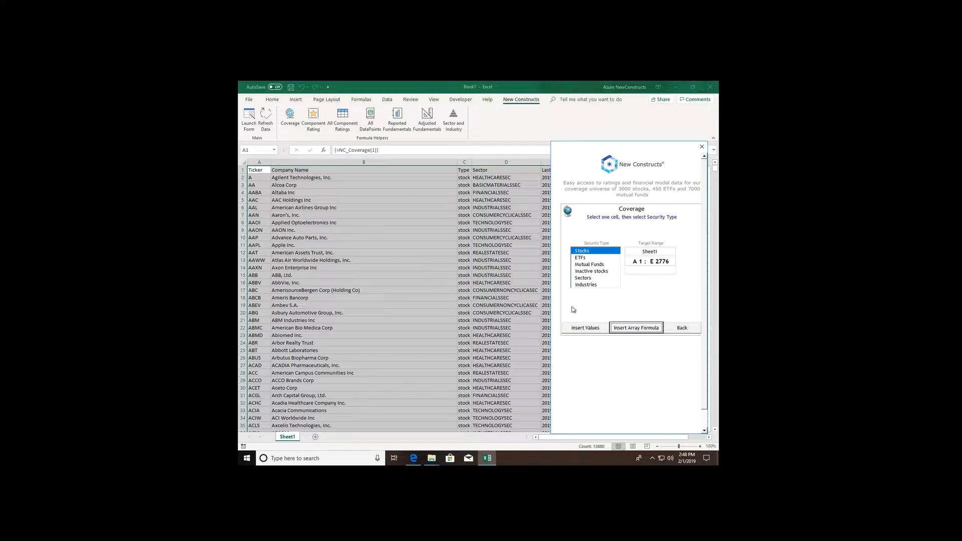
{"action": "left_click", "coordinate": [260, 192]}
{"action": "left_click", "coordinate": [284, 194]}
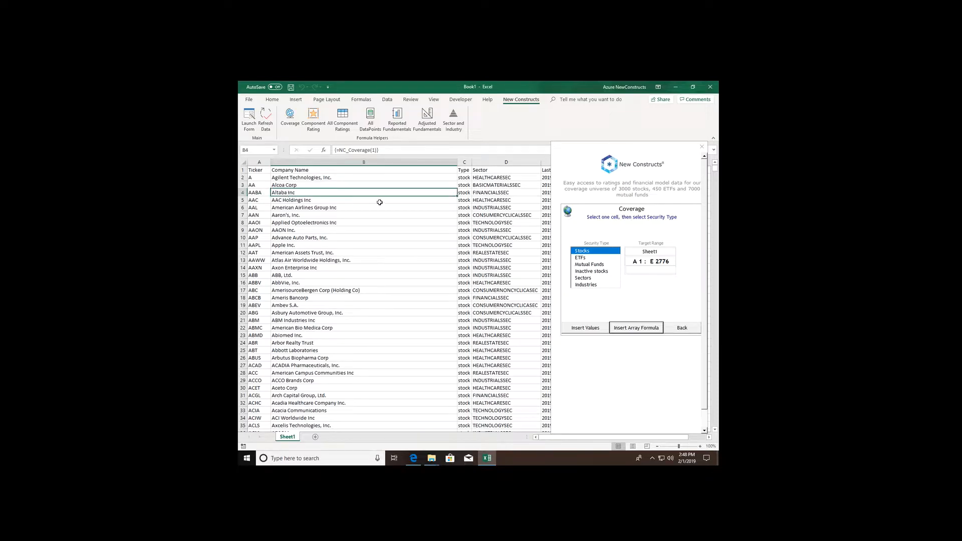
{"action": "left_click", "coordinate": [482, 199]}
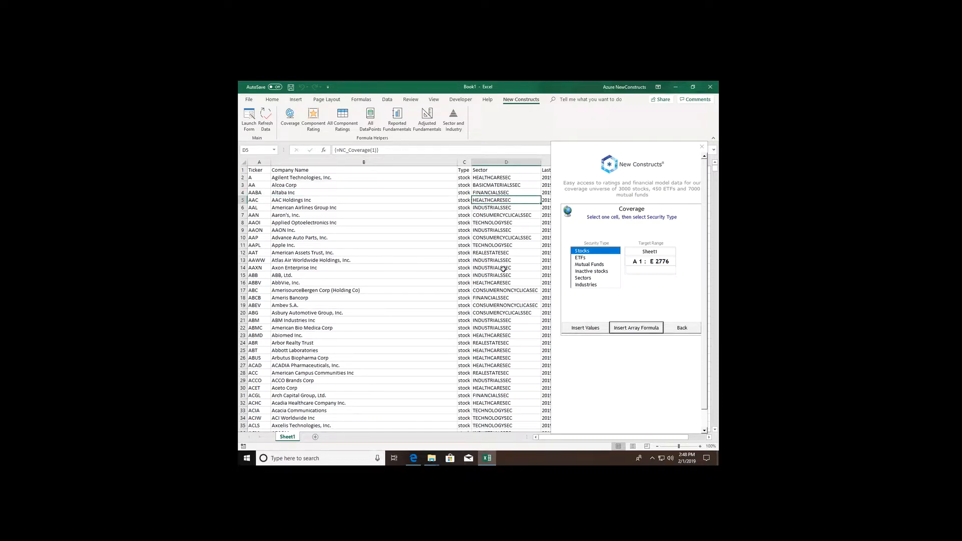
{"action": "left_click", "coordinate": [695, 331]}
- Insert AAPL's ROIC component rating as a text formula in A3 of a new sheet, and fit column A to its contents
{"action": "left_click", "coordinate": [316, 437]}
{"action": "left_click", "coordinate": [259, 185]}
{"action": "left_click", "coordinate": [575, 255]}
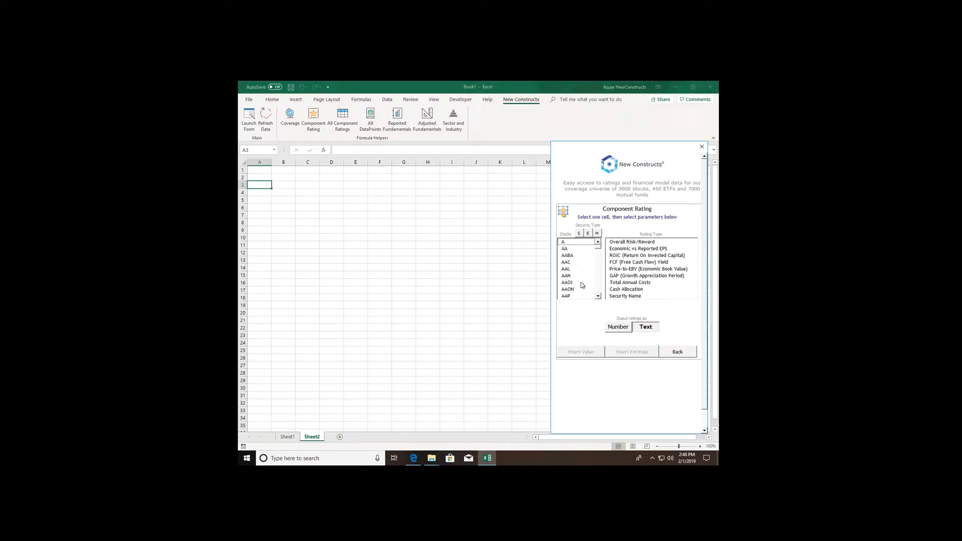
{"action": "left_click", "coordinate": [598, 297]}
{"action": "left_click", "coordinate": [587, 296]}
{"action": "left_click", "coordinate": [639, 257]}
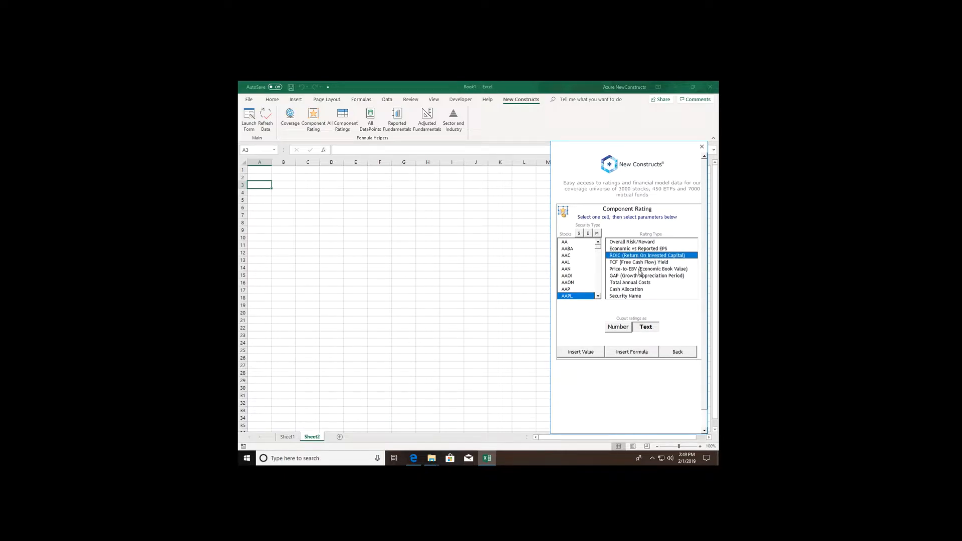
{"action": "left_click", "coordinate": [643, 353]}
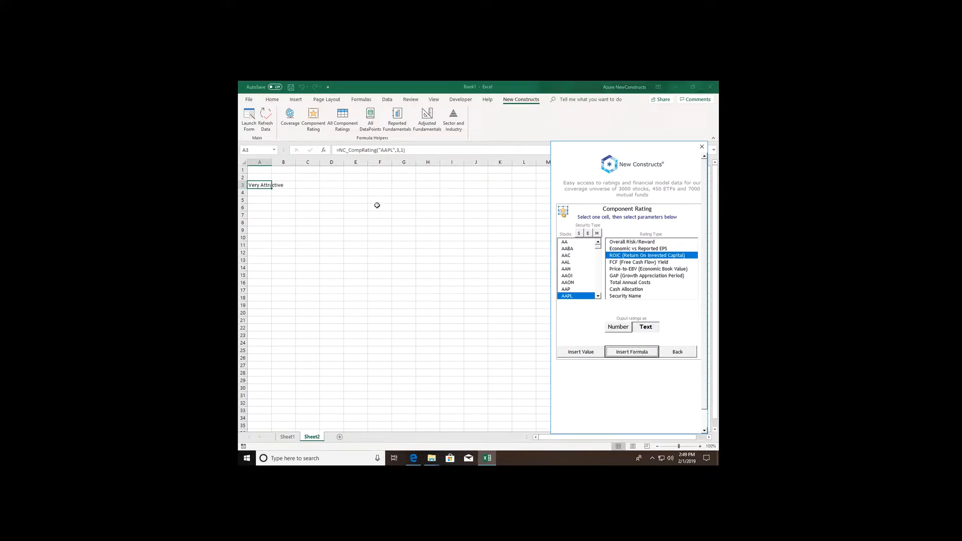
{"action": "double_click", "coordinate": [271, 164]}
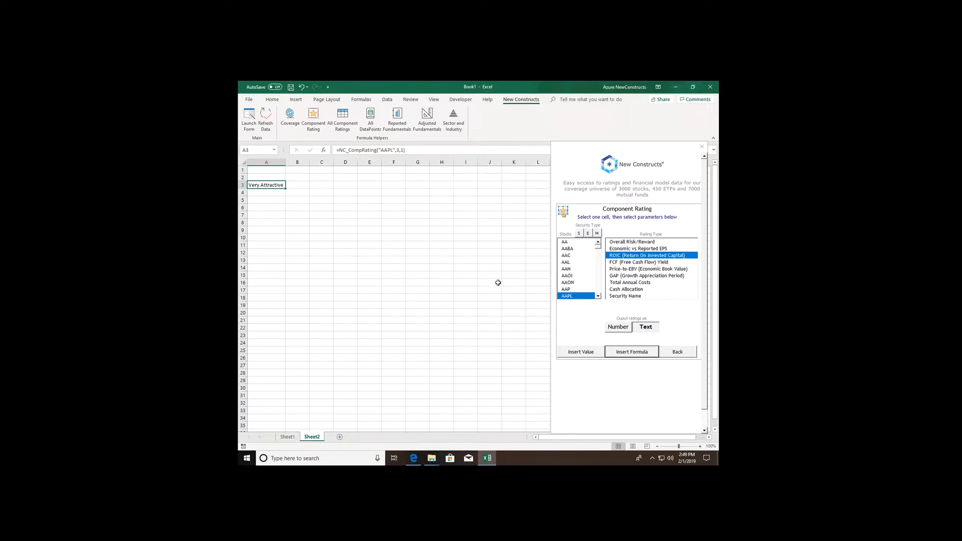
- Insert AAPL's FCF (Free Cash Flow) Yield rating as a text formula in cell C3
{"action": "left_click", "coordinate": [615, 265]}
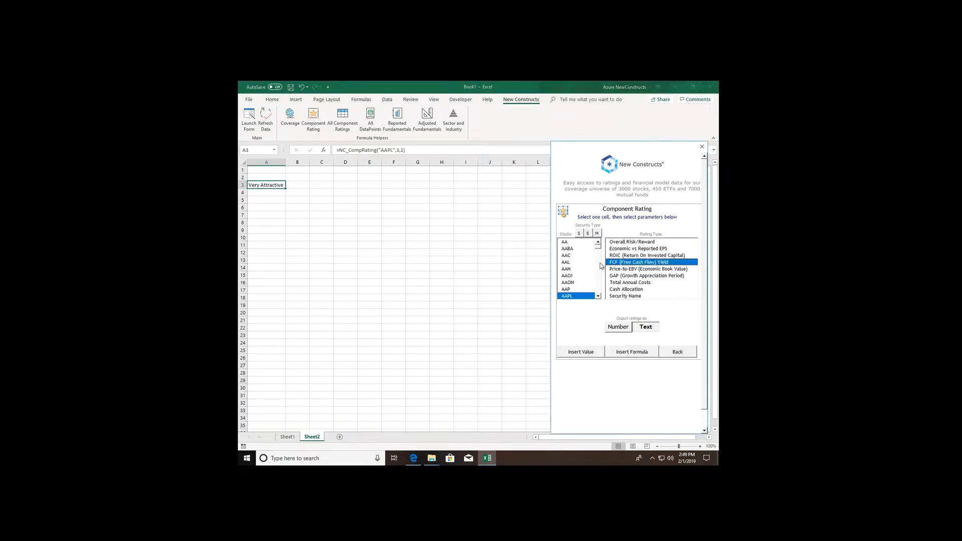
{"action": "left_click", "coordinate": [324, 187]}
{"action": "left_click", "coordinate": [635, 353]}
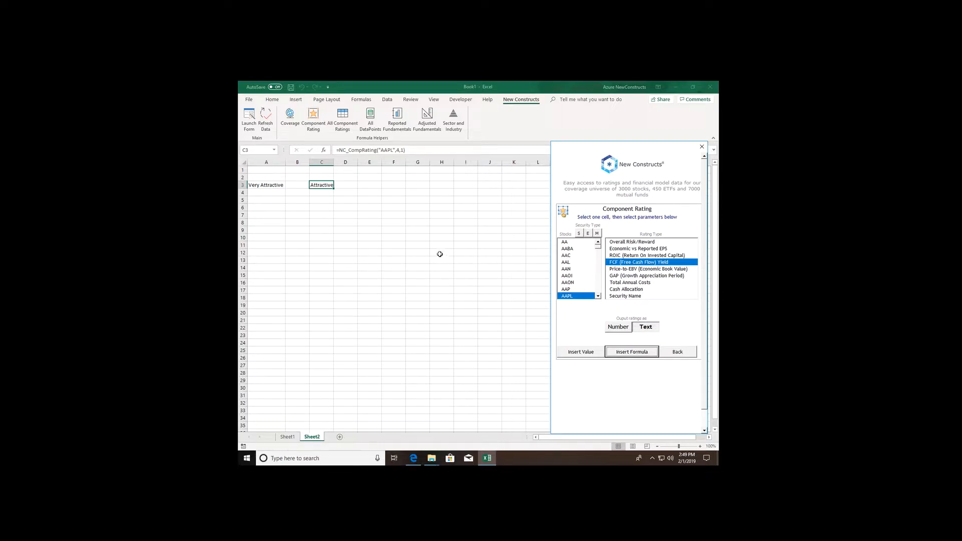
- Insert AAPL's FCF Yield rating as a formula with number output in cell E3, then return to the form's main page
{"action": "left_click", "coordinate": [375, 185]}
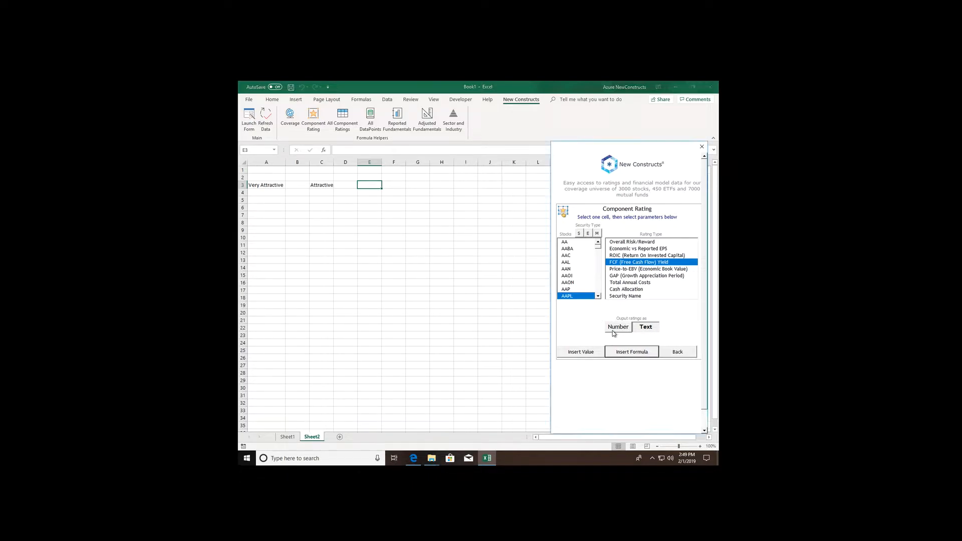
{"action": "left_click", "coordinate": [613, 330]}
{"action": "left_click", "coordinate": [630, 352]}
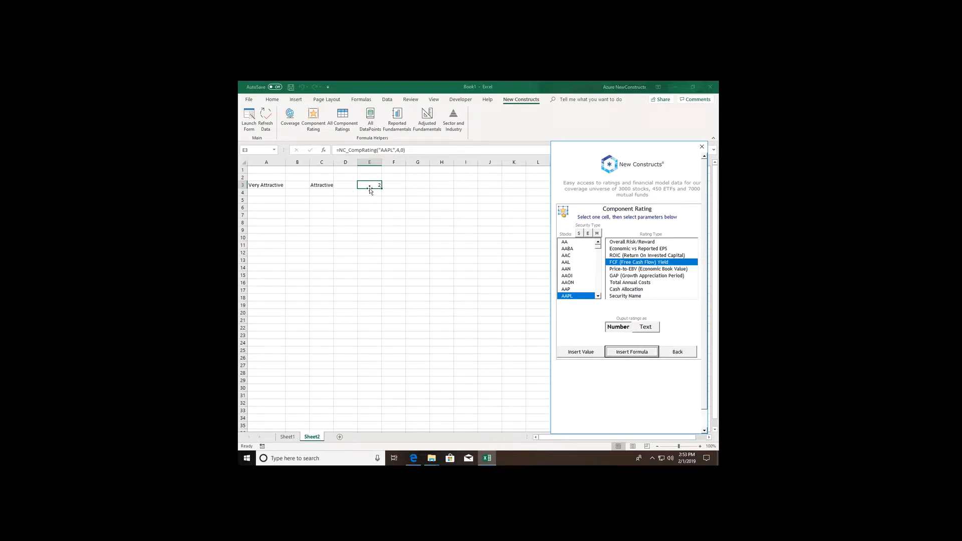
{"action": "left_click", "coordinate": [668, 354]}
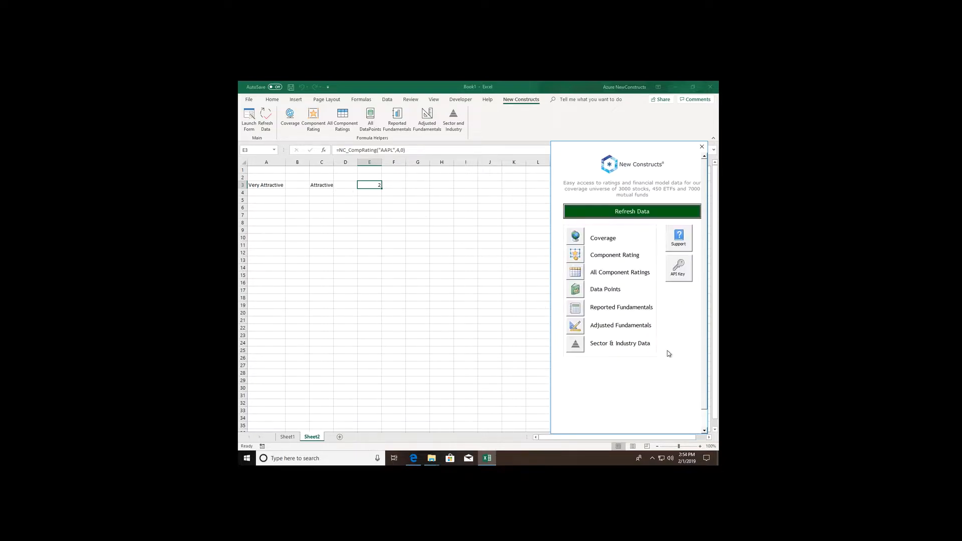
- Insert all component ratings for AAPL as text formulas starting at cell A6
{"action": "left_click", "coordinate": [284, 210]}
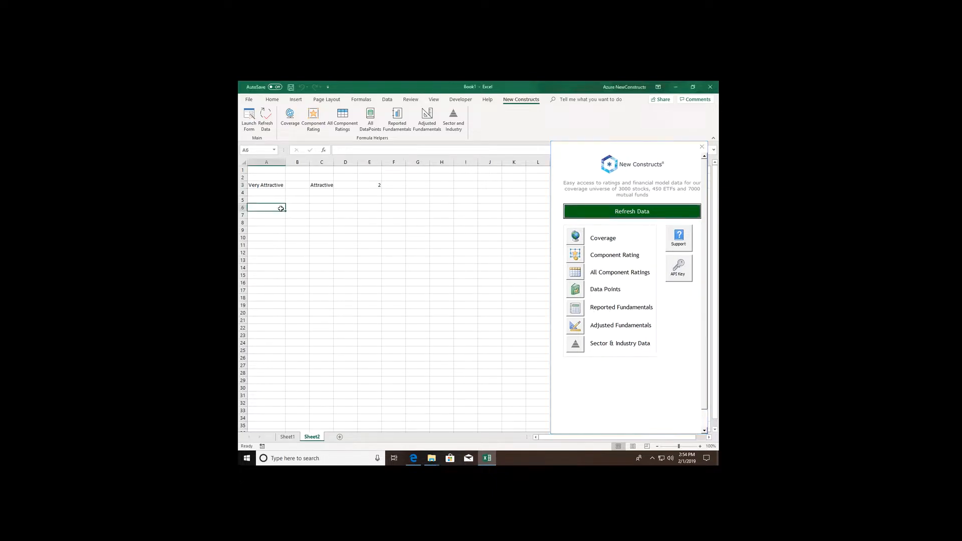
{"action": "left_click", "coordinate": [576, 274]}
{"action": "left_click", "coordinate": [616, 337]}
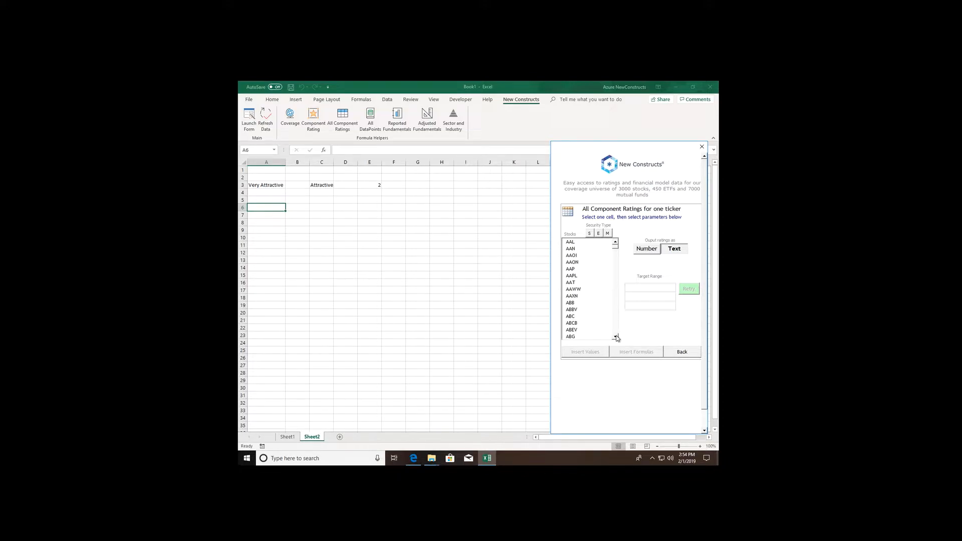
{"action": "left_click", "coordinate": [582, 276]}
{"action": "left_click", "coordinate": [635, 353]}
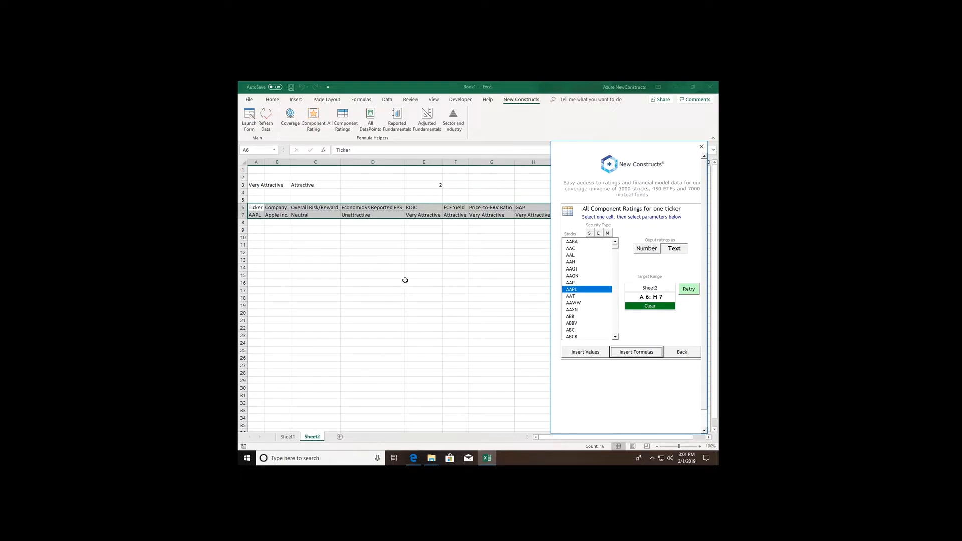
{"action": "left_click", "coordinate": [679, 352]}
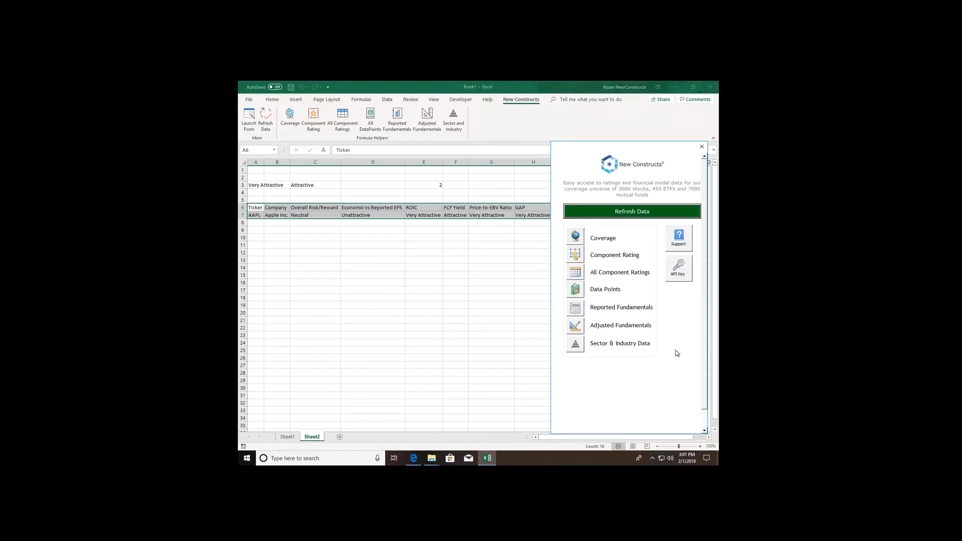
- Insert the ACCOUNTS_PAYABLE data point details as formulas starting at cell C13
{"action": "left_click", "coordinate": [575, 291]}
{"action": "left_click", "coordinate": [313, 260]}
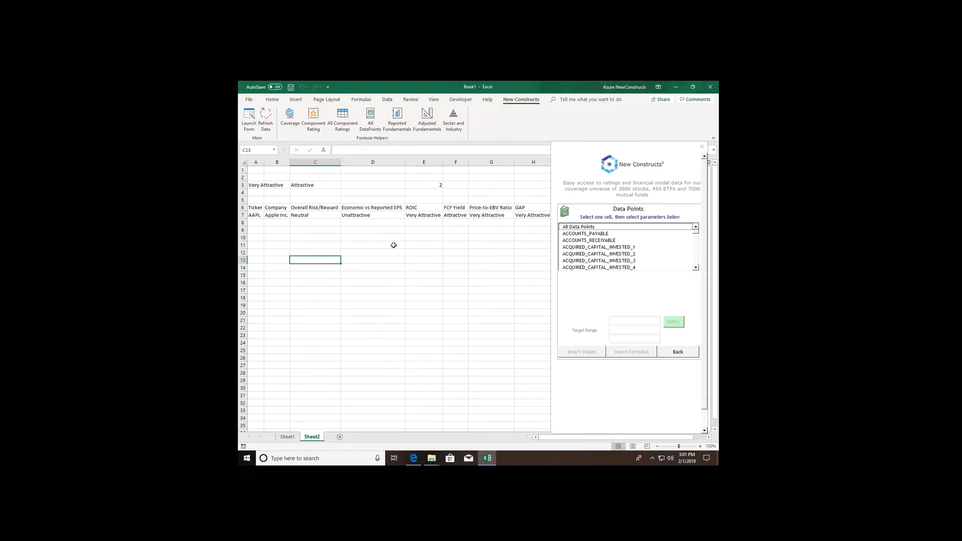
{"action": "left_click", "coordinate": [574, 234]}
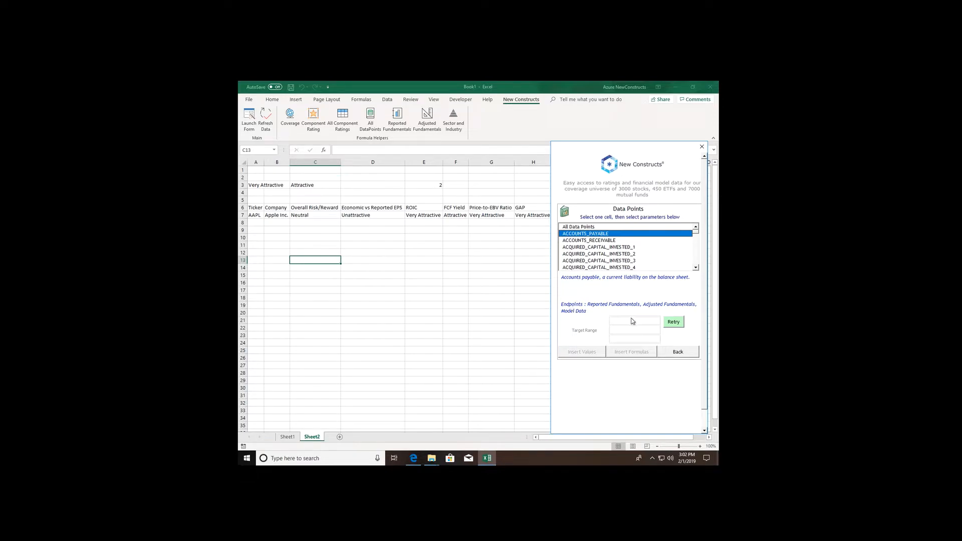
{"action": "left_click", "coordinate": [672, 323]}
{"action": "left_click", "coordinate": [631, 352]}
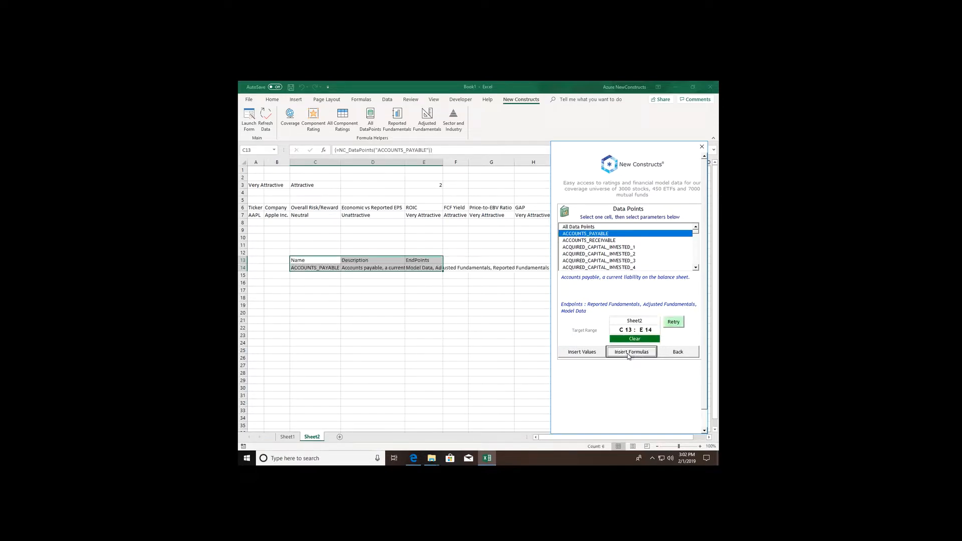
{"action": "left_click", "coordinate": [416, 269]}
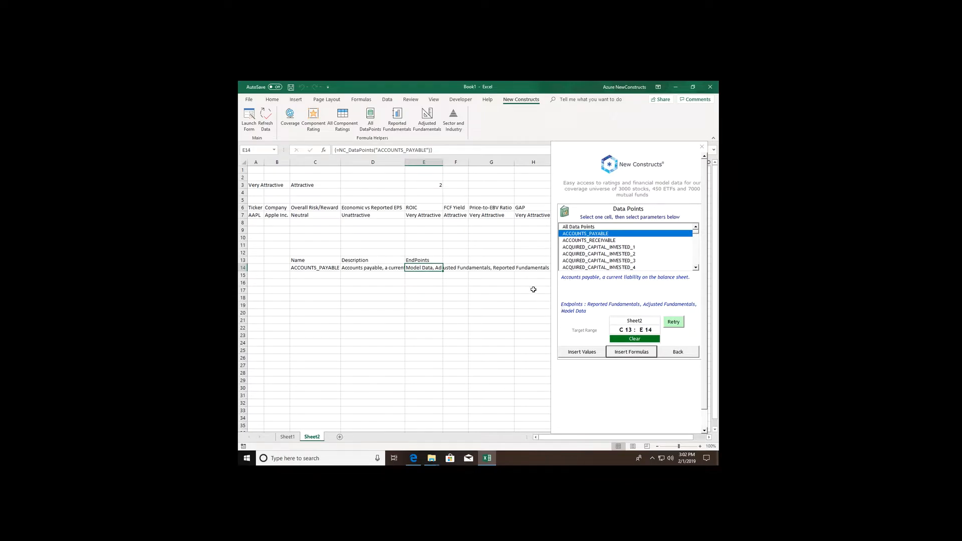
{"action": "left_click", "coordinate": [677, 354]}
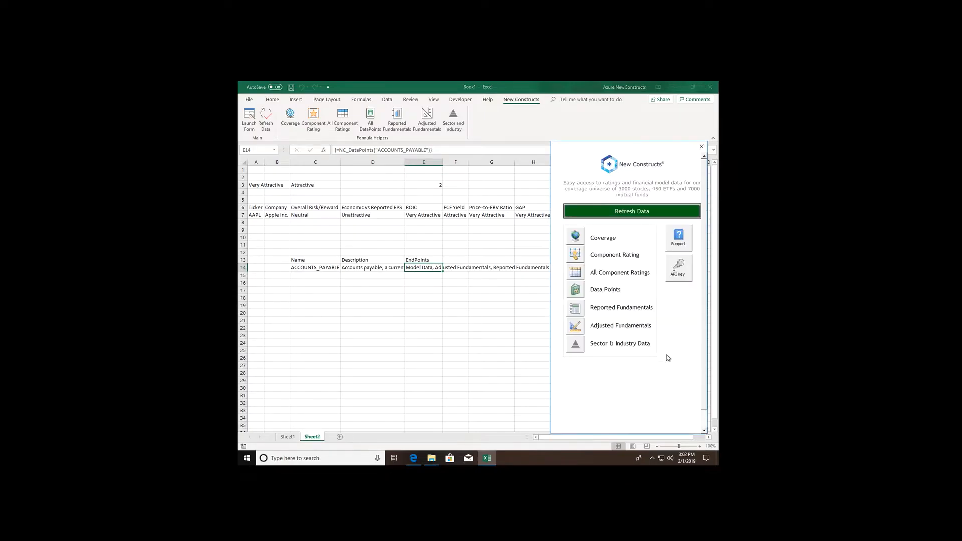
- Insert AAPL's 2018 ACCOUNTS_RECEIVABLE reported fundamental as a formula in cell C18, then return to the form's main page
{"action": "left_click", "coordinate": [577, 313]}
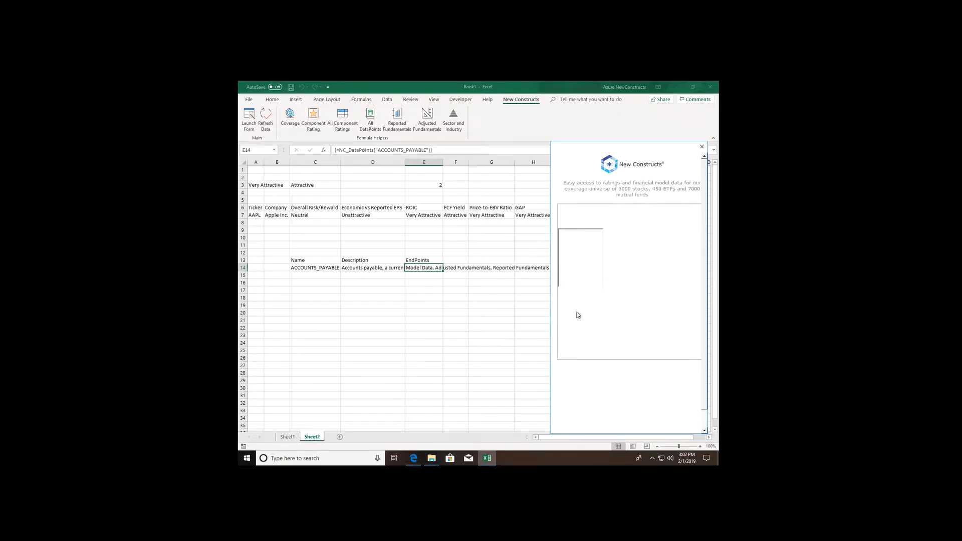
{"action": "left_click", "coordinate": [323, 299]}
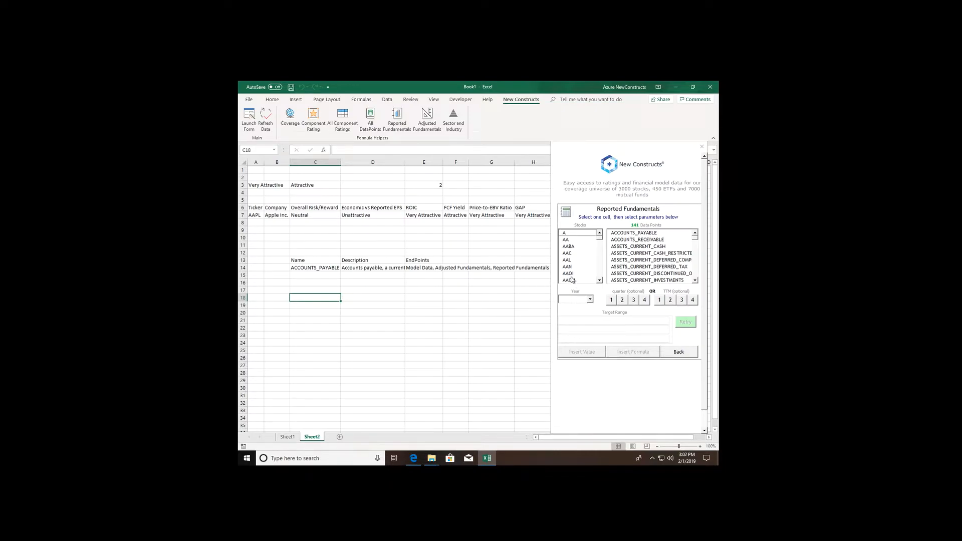
{"action": "left_click", "coordinate": [601, 282]}
{"action": "left_click", "coordinate": [600, 281]}
{"action": "left_click", "coordinate": [586, 281]}
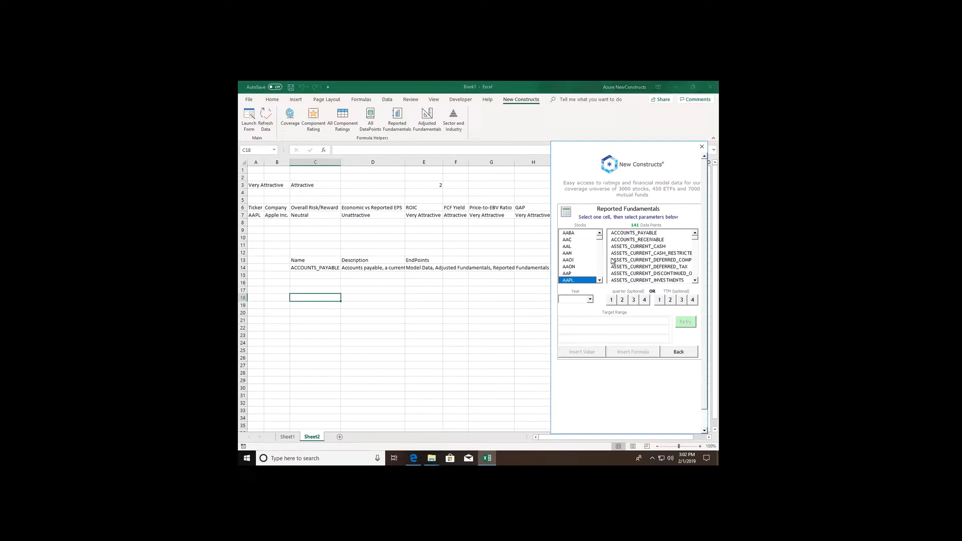
{"action": "left_click", "coordinate": [649, 240]}
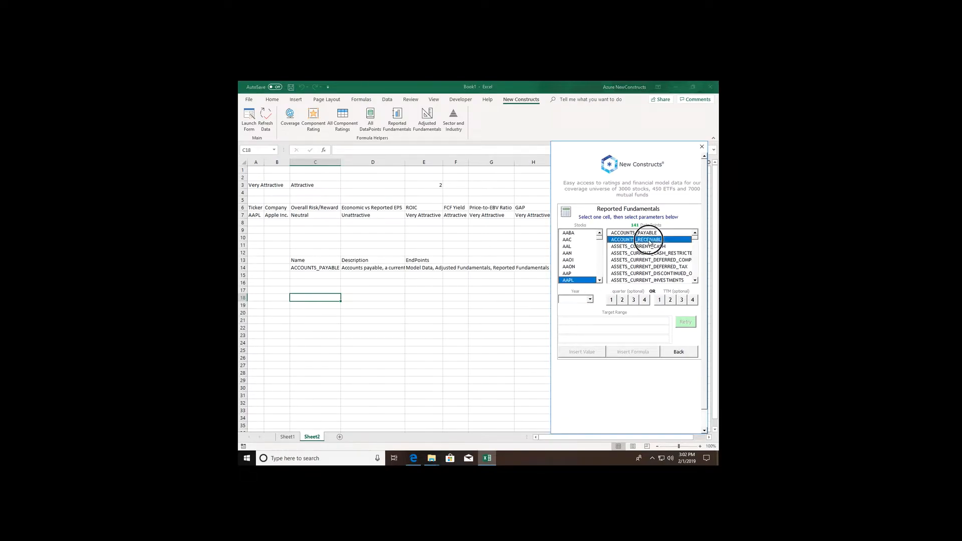
{"action": "left_click", "coordinate": [591, 300]}
{"action": "left_click", "coordinate": [584, 315]}
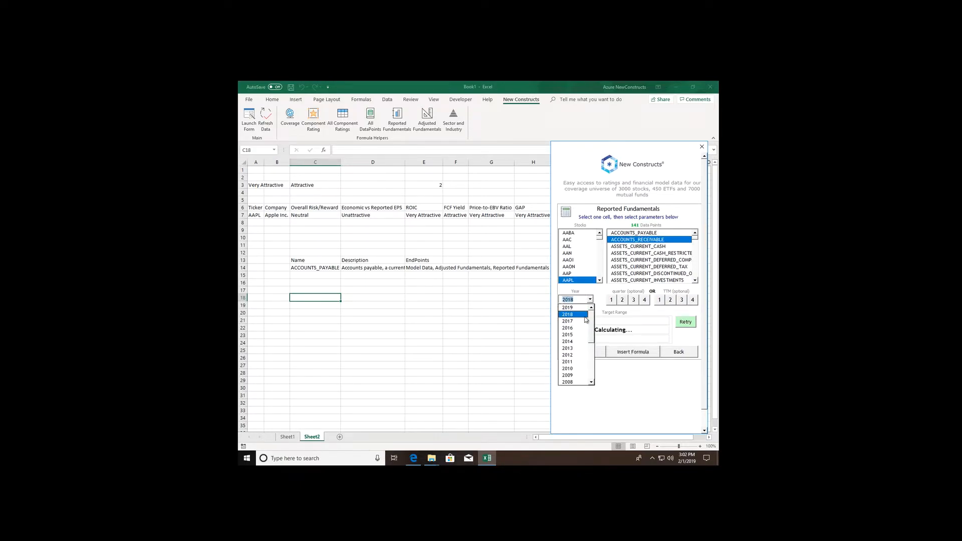
{"action": "left_click", "coordinate": [636, 353]}
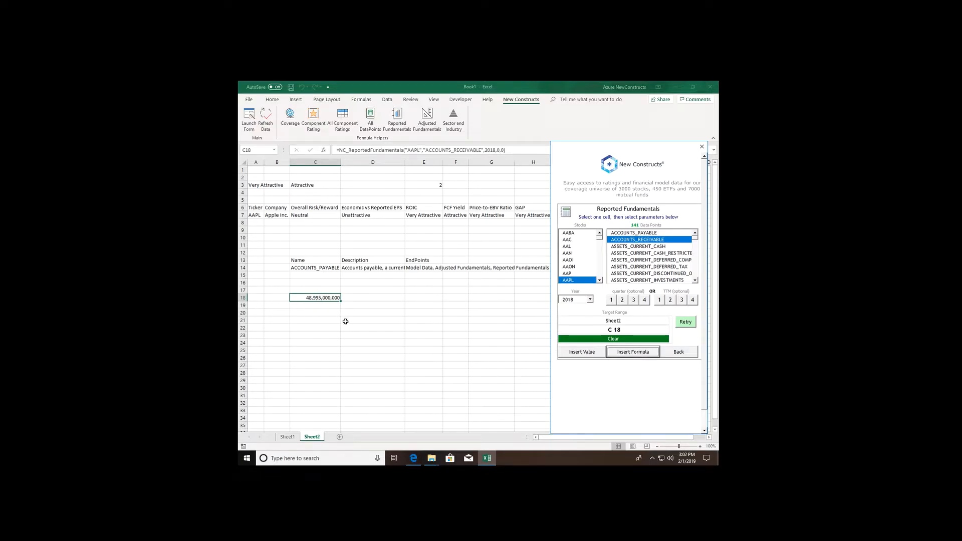
{"action": "left_click", "coordinate": [678, 353]}
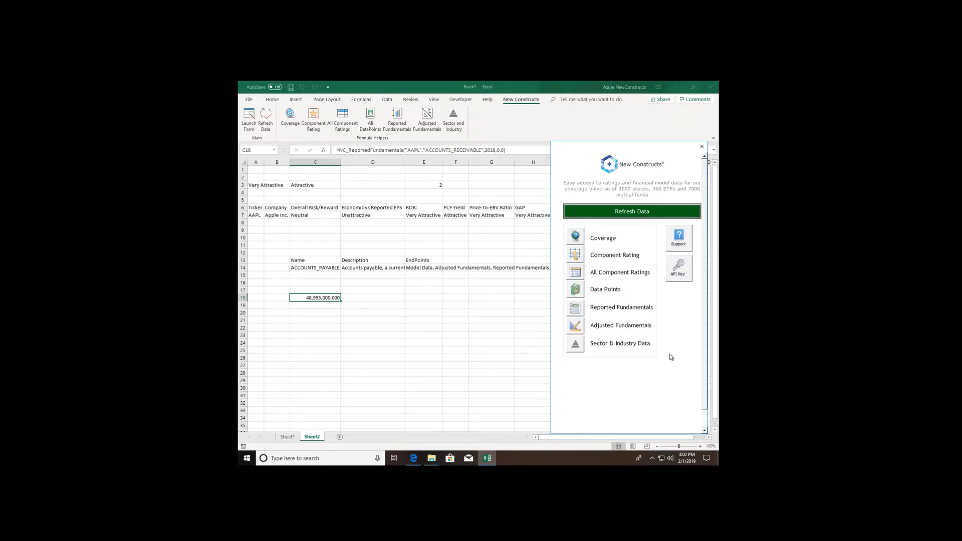
- Open the Adjusted Fundamentals form, target cell C21 and choose the ROIC data point
{"action": "left_click", "coordinate": [576, 328]}
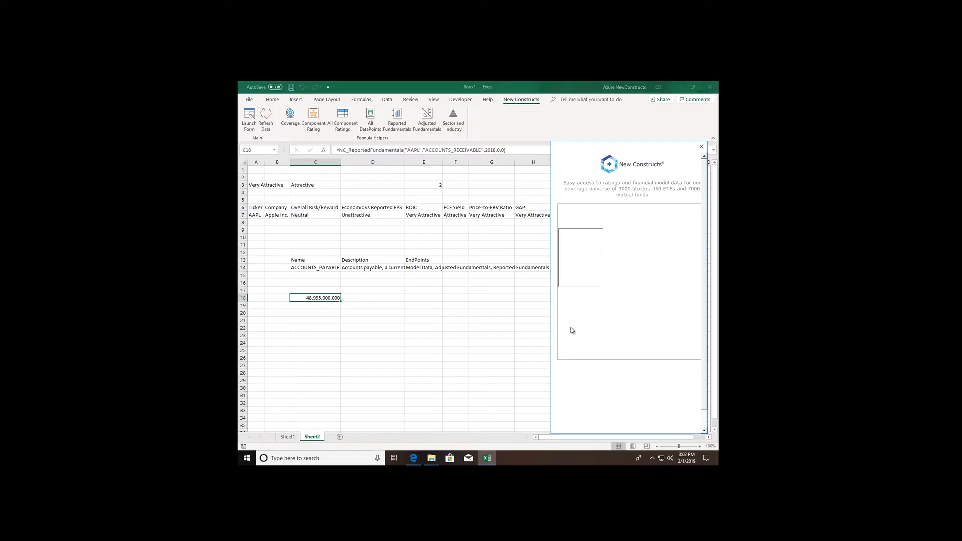
{"action": "left_click", "coordinate": [322, 321]}
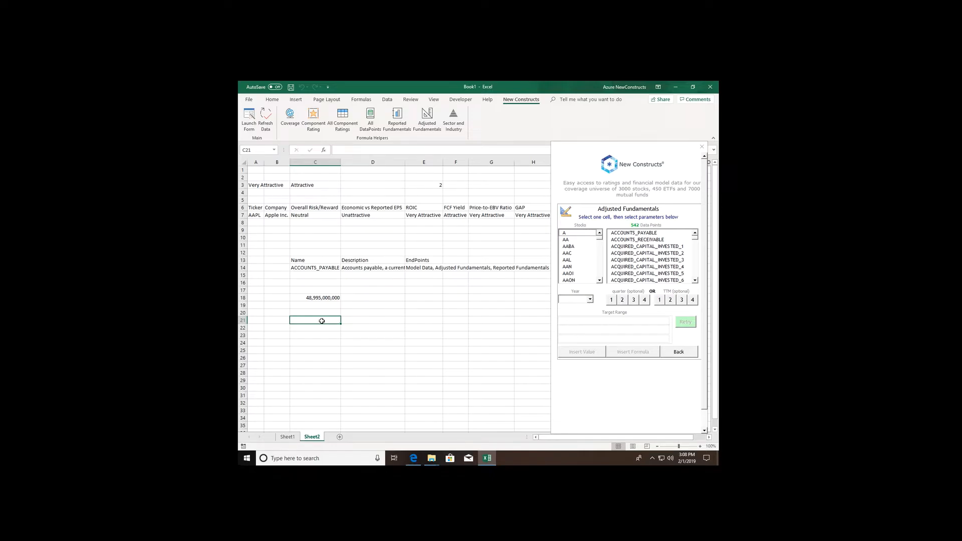
{"action": "left_click", "coordinate": [646, 233]}
{"action": "left_click", "coordinate": [645, 240]}
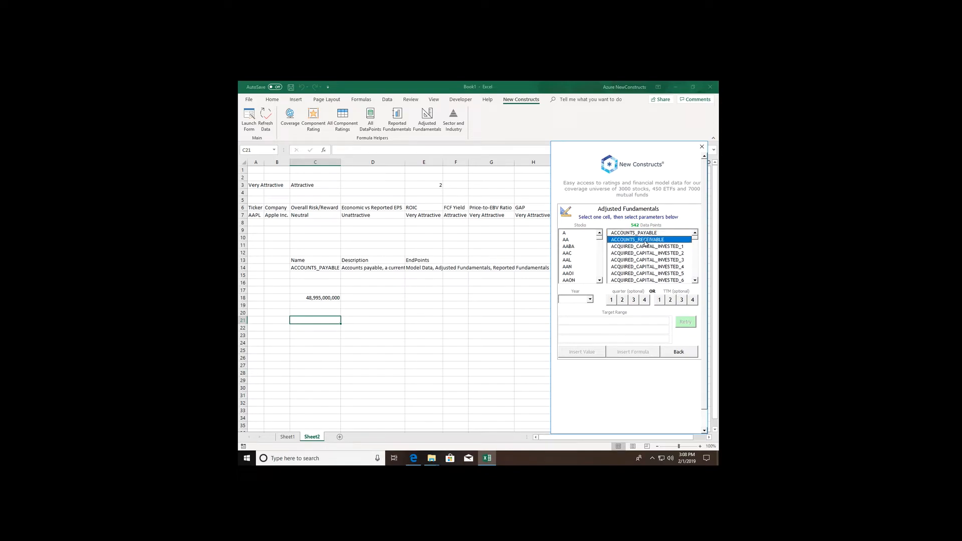
{"action": "left_click_drag", "start_coordinate": [695, 241], "coordinate": [694, 273]}
{"action": "left_click", "coordinate": [695, 282]}
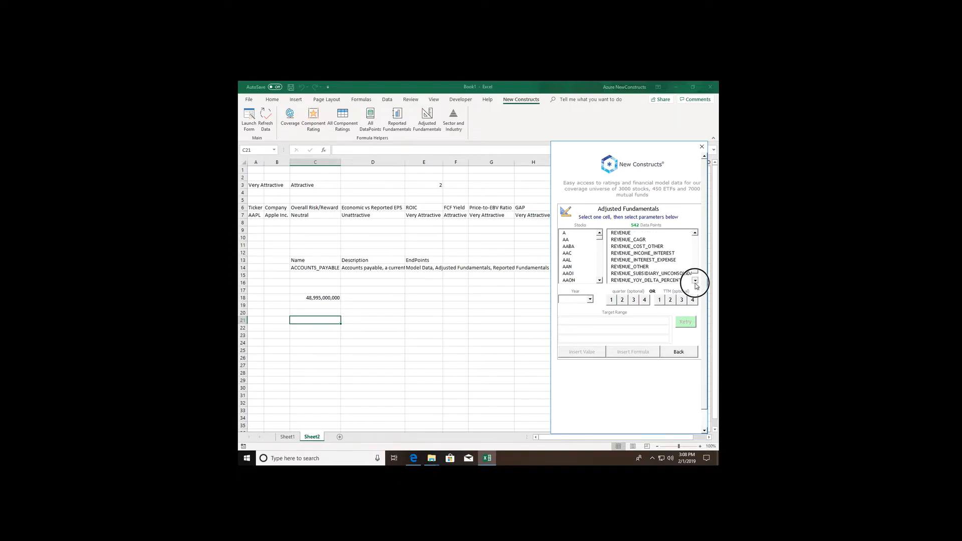
{"action": "left_click", "coordinate": [672, 256]}
{"action": "left_click", "coordinate": [671, 260]}
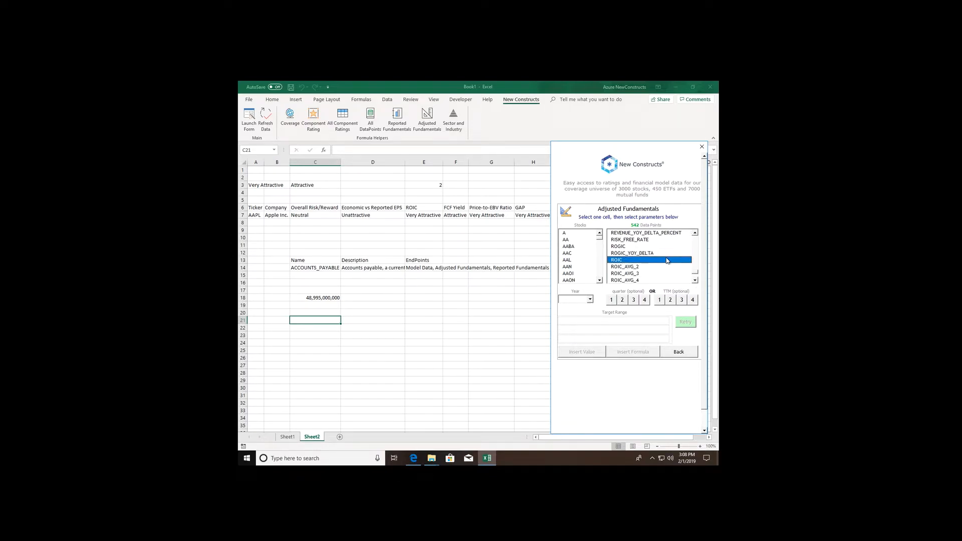
- Select AAPL and the year 2018, and insert the adjusted fundamental as a formula in cell C21
{"action": "left_click", "coordinate": [599, 281]}
{"action": "left_click", "coordinate": [599, 281]}
{"action": "left_click", "coordinate": [589, 280]}
{"action": "left_click", "coordinate": [589, 299]}
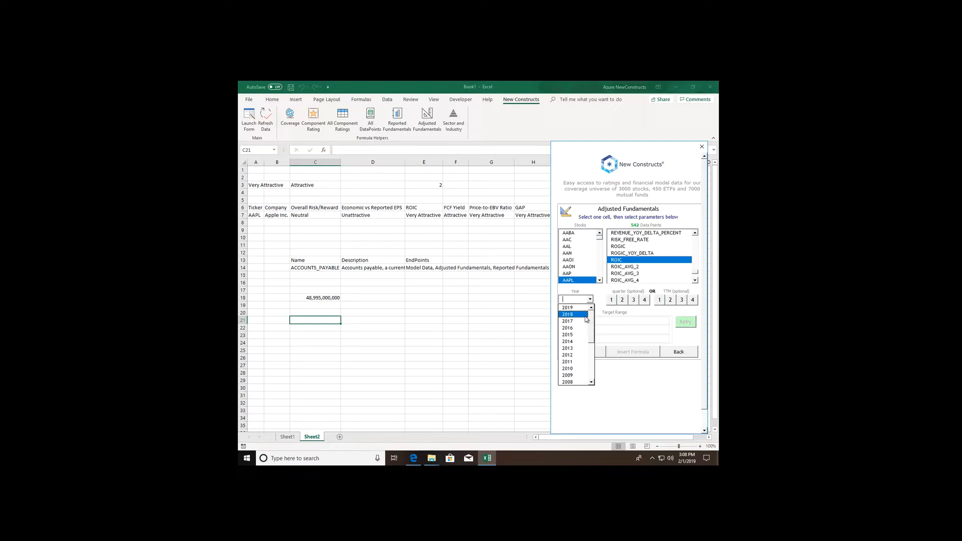
{"action": "left_click", "coordinate": [585, 314]}
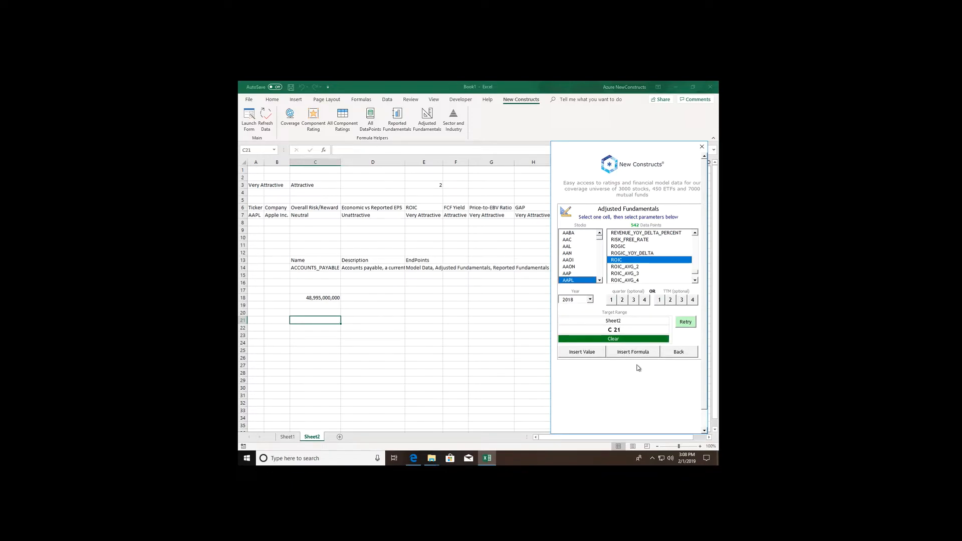
{"action": "left_click", "coordinate": [633, 352]}
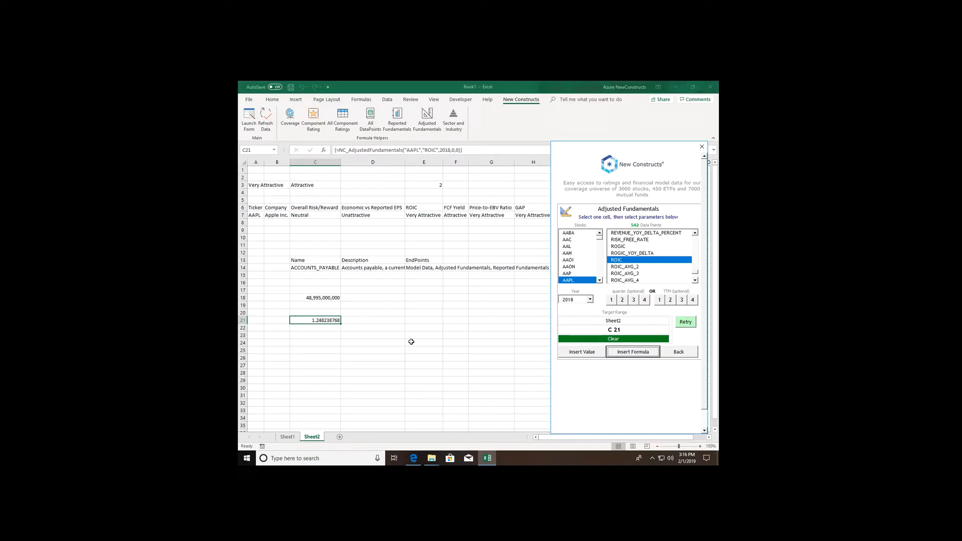
- Enter =NC_AdjustedFundamentals("AAPL","ROIC",2018,0,0) manually in cell C23 and compare it with the form-inserted formula in C21
{"action": "left_click", "coordinate": [325, 335]}
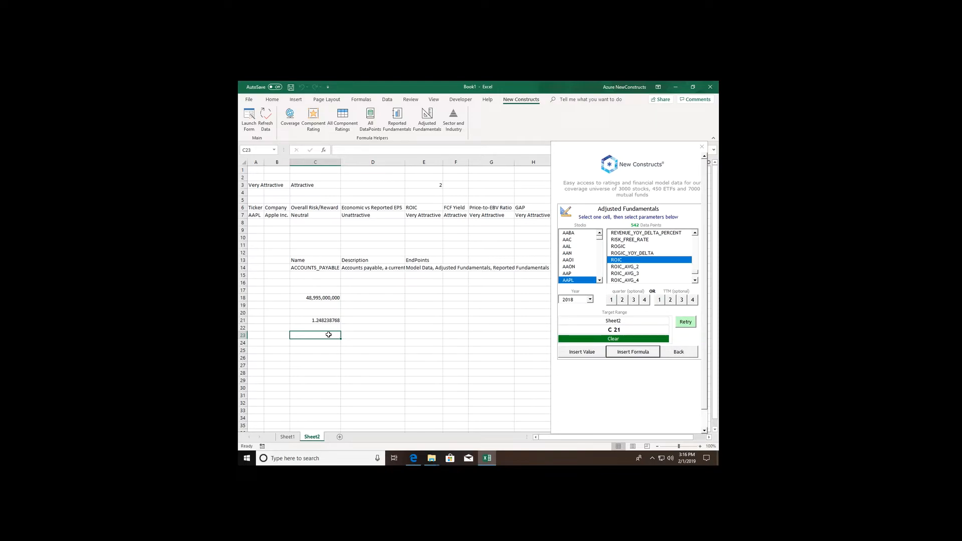
{"action": "type", "text": "=nc_AD"}
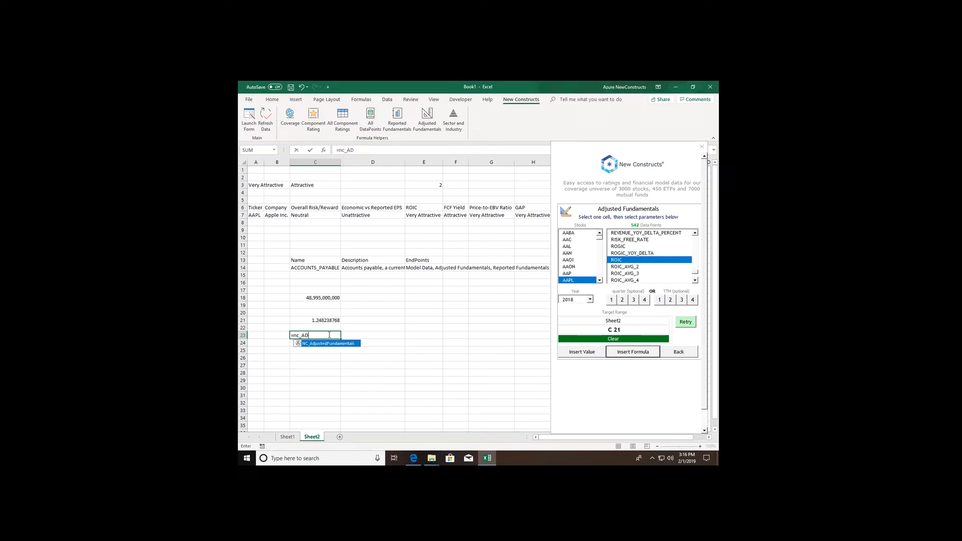
{"action": "key", "text": "Tab"}
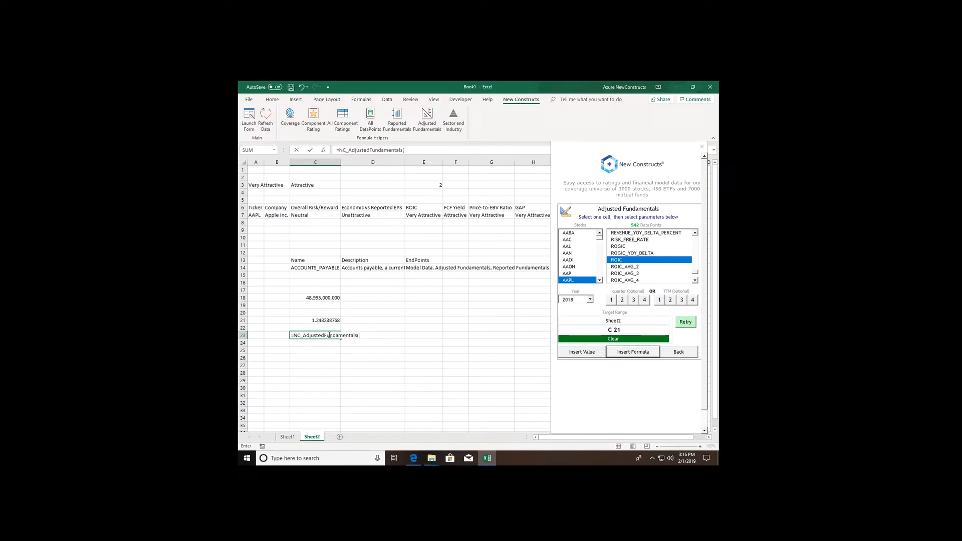
{"action": "type", "text": "\"AAPL\",\"ROIC\",2018,0,0)"}
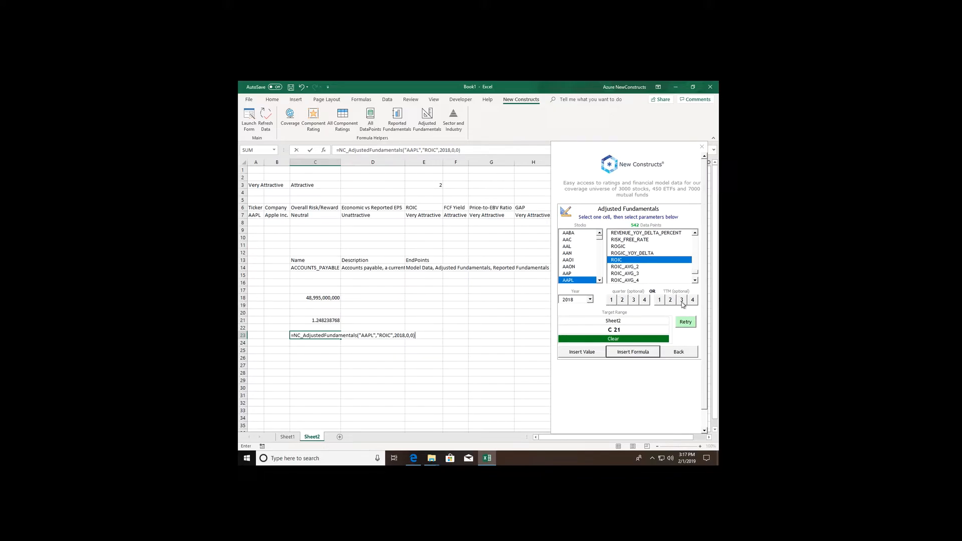
{"action": "key", "text": "Return"}
{"action": "key", "text": "Up"}
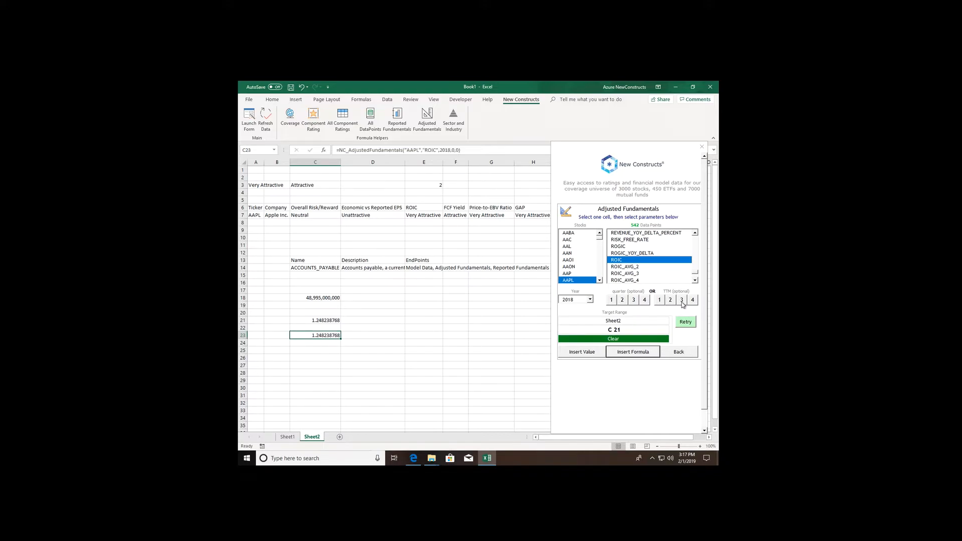
{"action": "key", "text": "Up"}
{"action": "key", "text": "Up"}
{"action": "key", "text": "Down"}
{"action": "key", "text": "Down"}
- Change the formula in cell C23 to use the year 2017 and 2 as its last (TTM) argument
{"action": "double_click", "coordinate": [444, 150]}
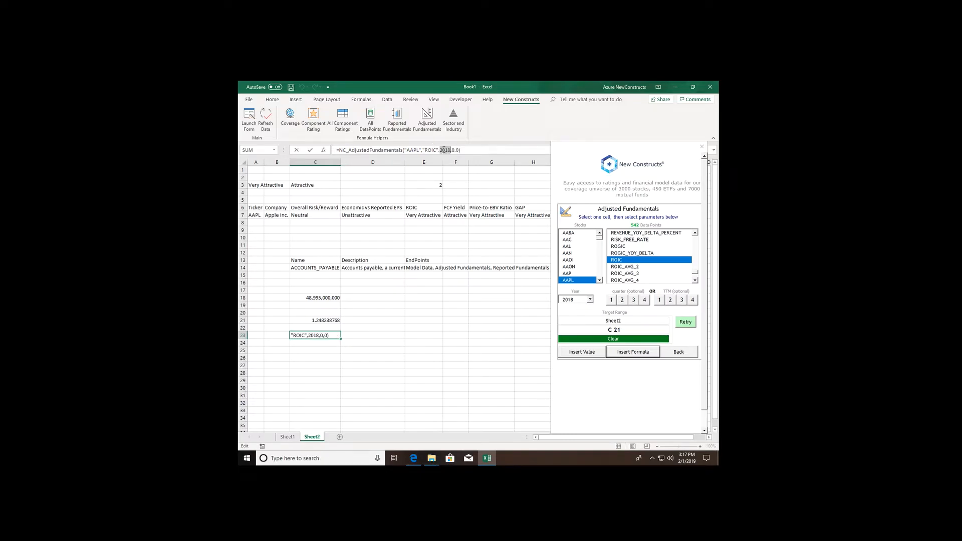
{"action": "type", "text": "2017"}
{"action": "left_click", "coordinate": [456, 150]}
{"action": "type", "text": "2"}
{"action": "key", "text": "ctrl+Return"}
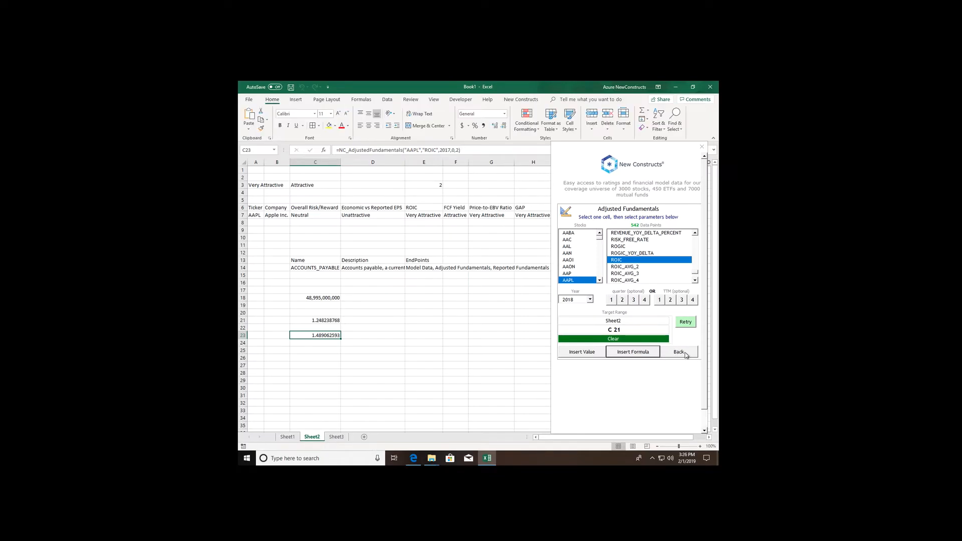
- Open the Sector & Industry Data form, switch to Sheet3 and look through the data points as far as the ROIC entries
{"action": "left_click", "coordinate": [679, 352]}
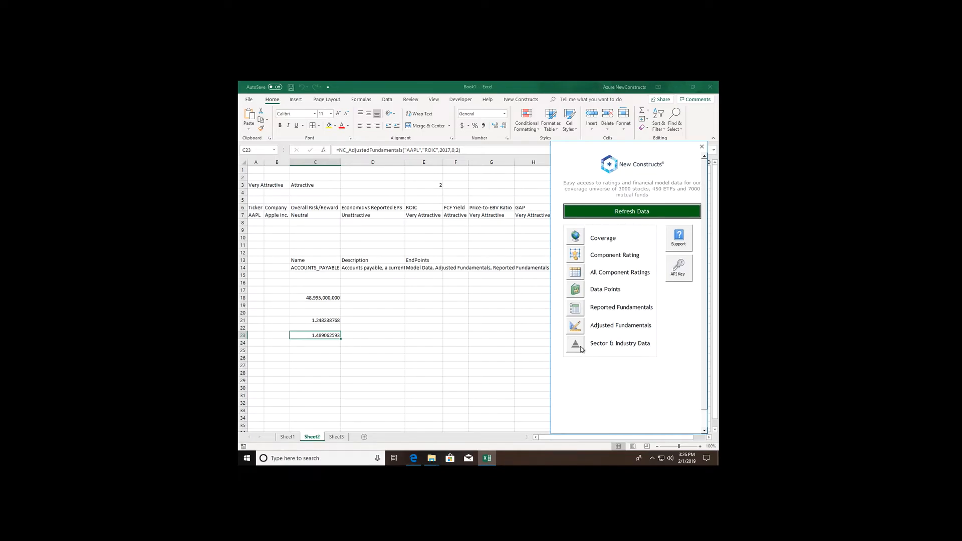
{"action": "left_click", "coordinate": [581, 349]}
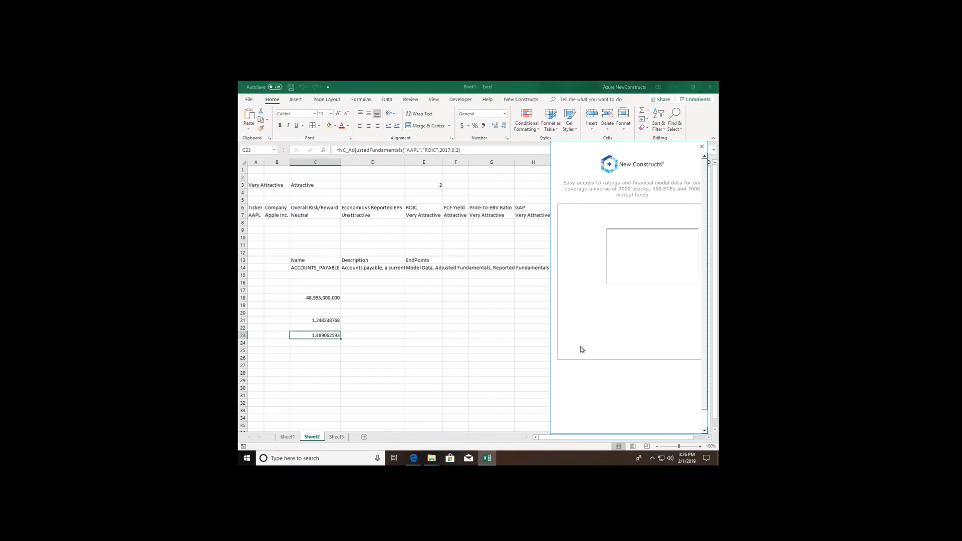
{"action": "left_click", "coordinate": [336, 437]}
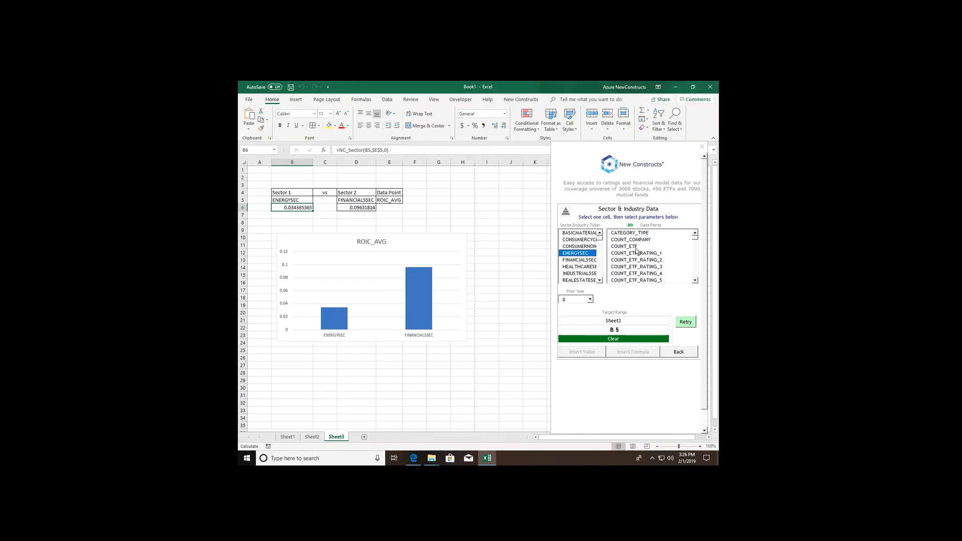
{"action": "left_click", "coordinate": [695, 240]}
{"action": "left_click_drag", "start_coordinate": [695, 240], "coordinate": [696, 286]}
{"action": "left_click", "coordinate": [696, 283]}
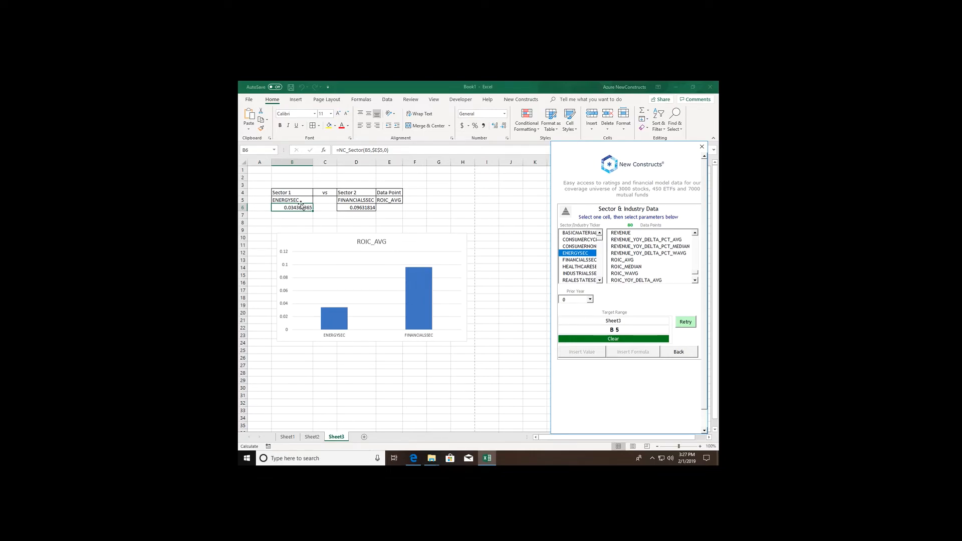
- Examine the ticker, data point and year arguments of the NC_Sector formula in cell B6 and the Prior Year options
{"action": "left_click", "coordinate": [410, 151]}
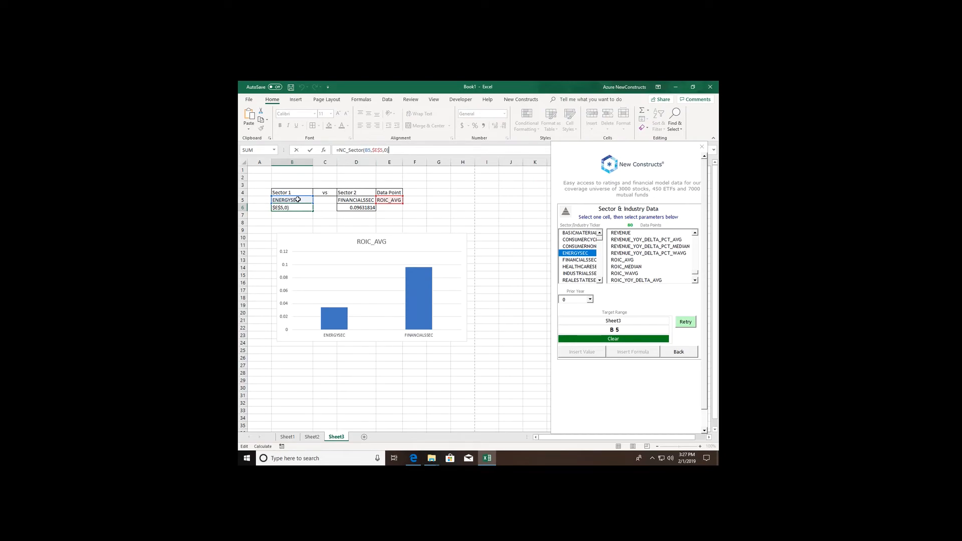
{"action": "double_click", "coordinate": [367, 151]}
{"action": "double_click", "coordinate": [377, 151]}
{"action": "double_click", "coordinate": [385, 150]}
{"action": "left_click", "coordinate": [590, 300]}
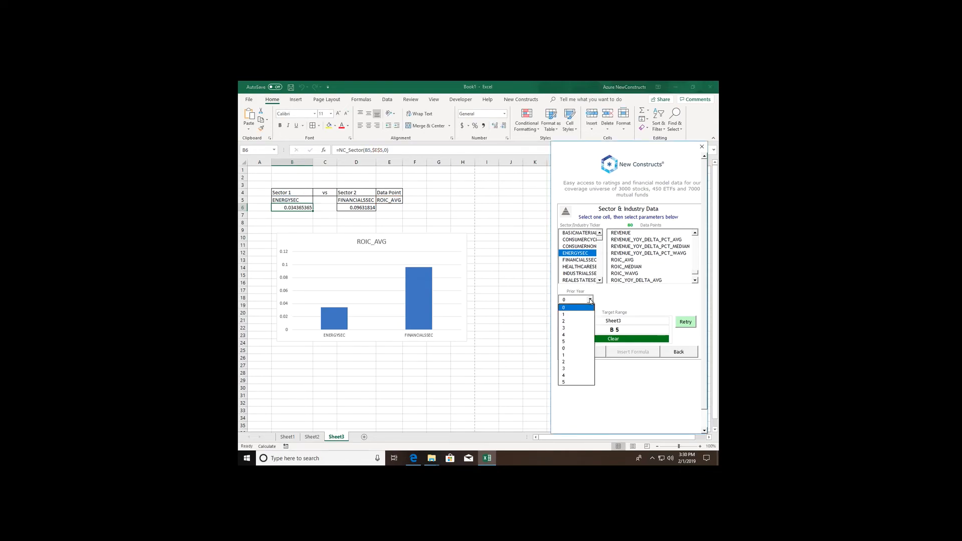
{"action": "left_click", "coordinate": [590, 301]}
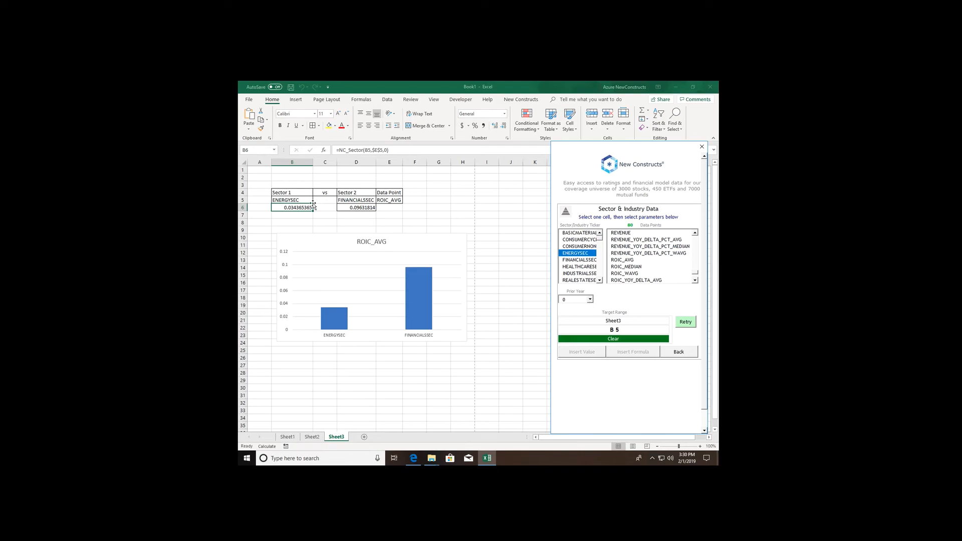
- Compare the NC_Sector formulas for the two sectors in cells B6 and D6
{"action": "left_click", "coordinate": [296, 206]}
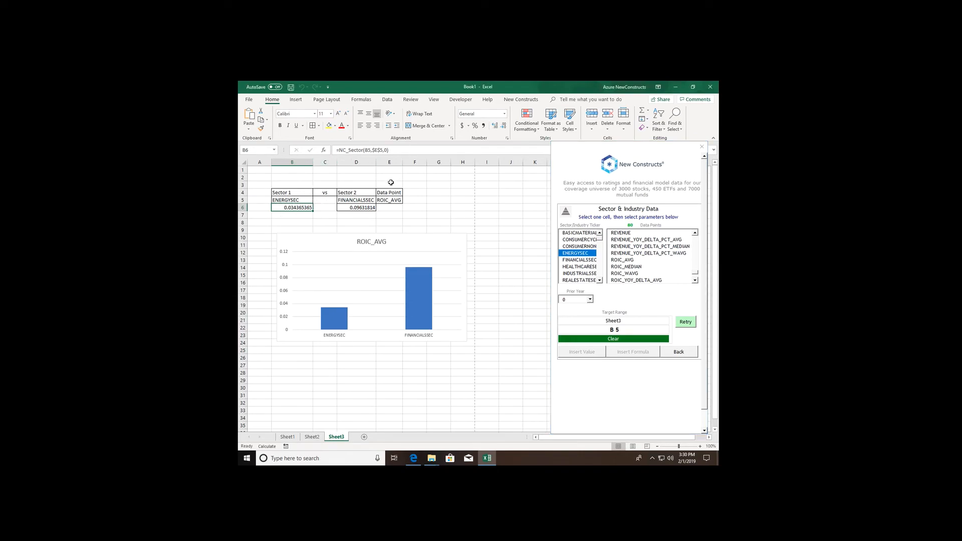
{"action": "left_click", "coordinate": [383, 202]}
{"action": "left_click", "coordinate": [356, 208]}
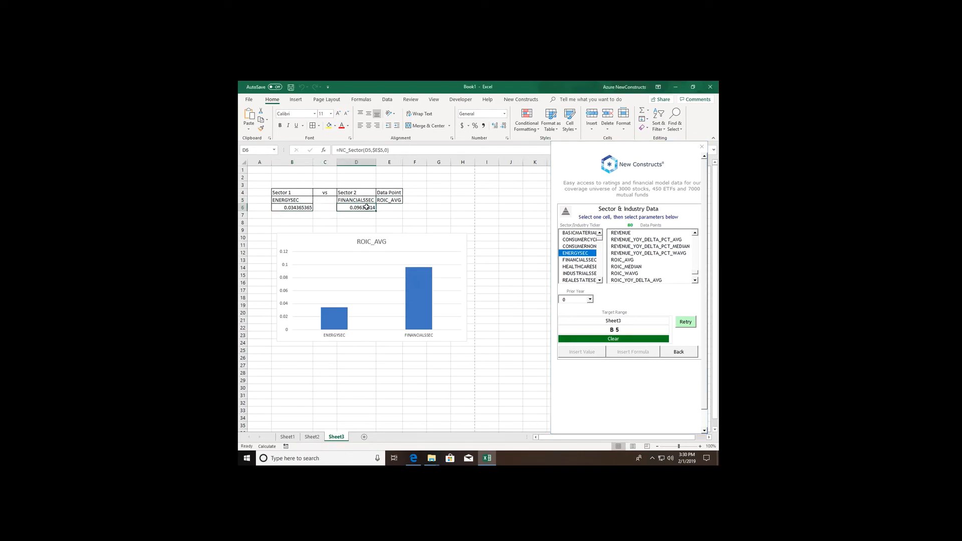
{"action": "left_click", "coordinate": [357, 151]}
- Change the data point in cell E5 to ROIC_MEDIAN for the sector comparison and its chart
{"action": "left_click", "coordinate": [389, 199]}
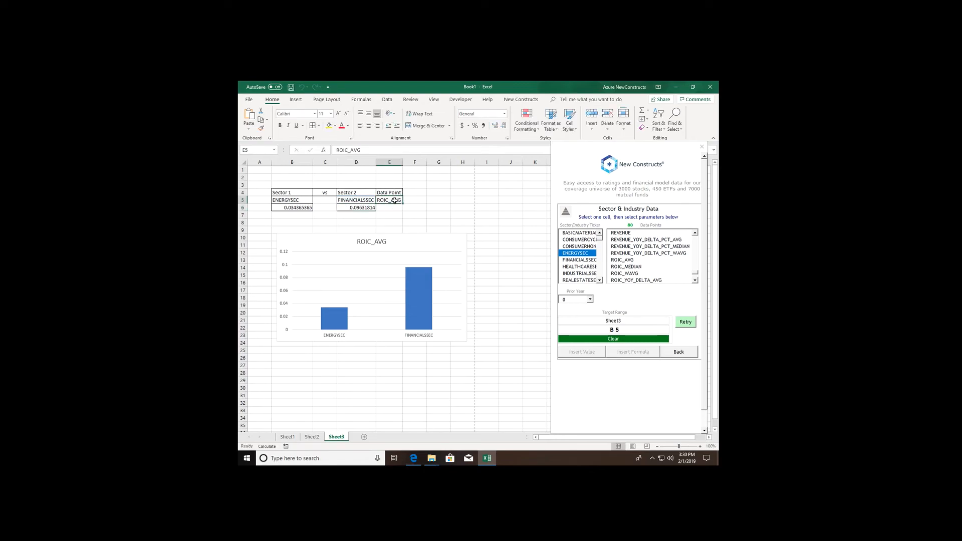
{"action": "left_click", "coordinate": [357, 151]}
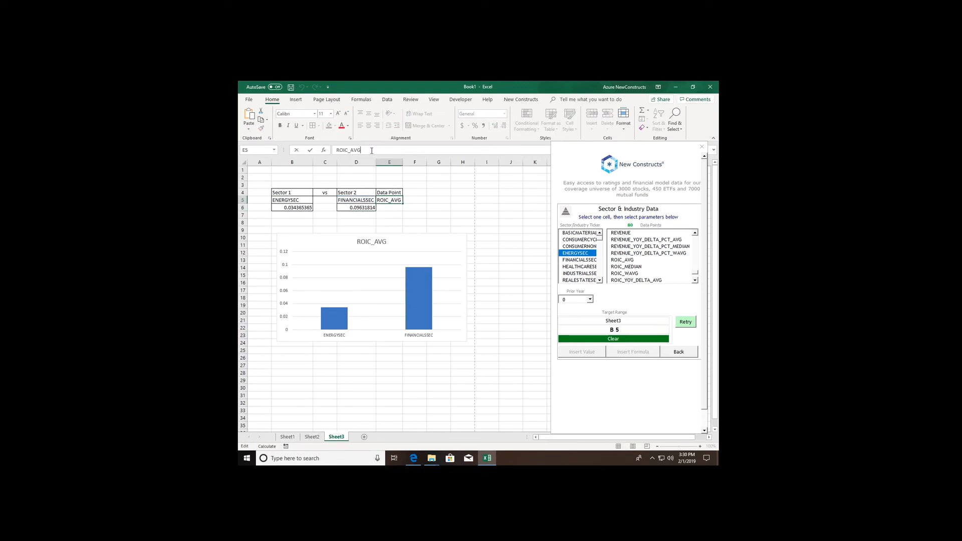
{"action": "key", "text": "BackSpace"}
{"action": "key", "text": "BackSpace"}
{"action": "type", "text": "MEDIAN"}
{"action": "key", "text": "Return"}
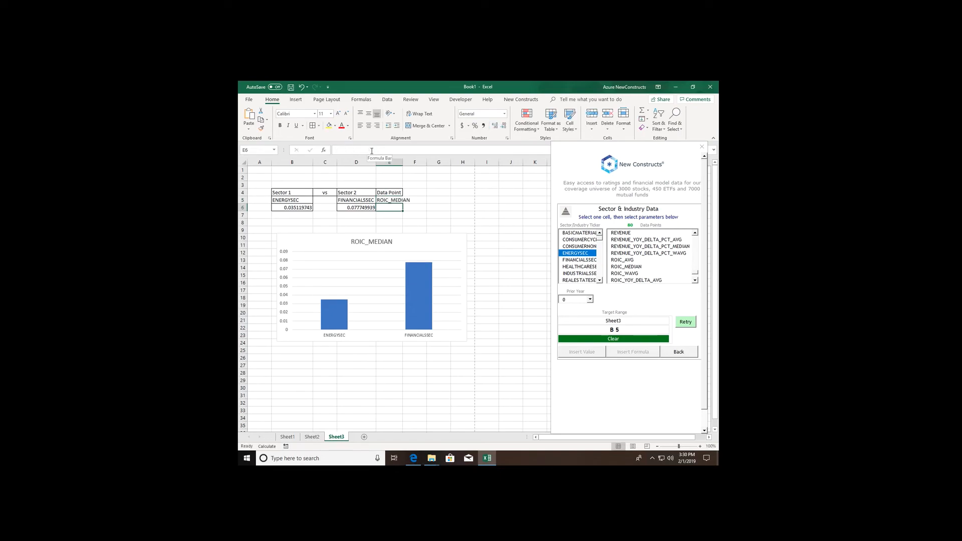
- Replace the Sector 1 ticker in cell B5 with INDUSTRIALSSEC for the ROIC_MEDIAN comparison and its chart
{"action": "key", "text": "Up"}
{"action": "key", "text": "Left"}
{"action": "key", "text": "Left"}
{"action": "key", "text": "Left"}
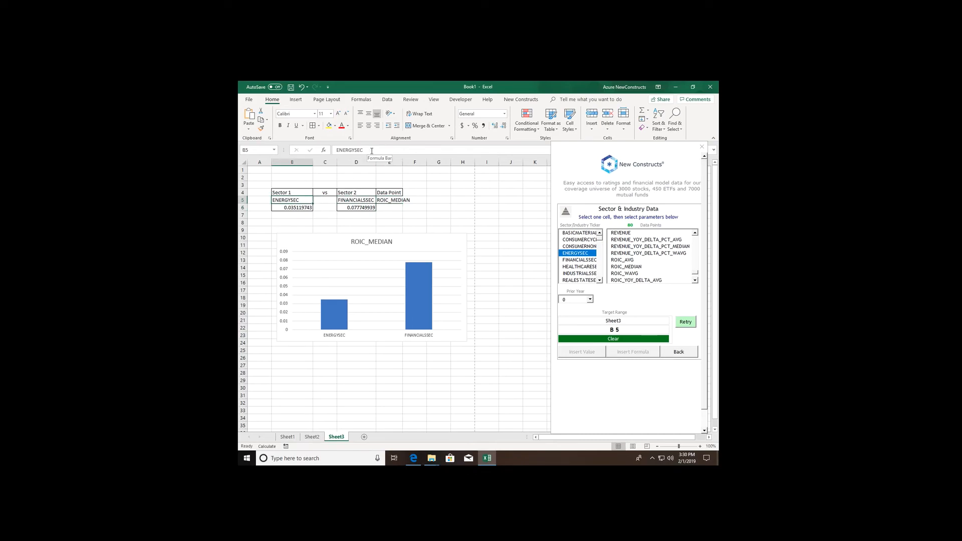
{"action": "double_click", "coordinate": [372, 150]}
{"action": "type", "text": "INDUSTRIALSSEC"}
{"action": "key", "text": "Return"}
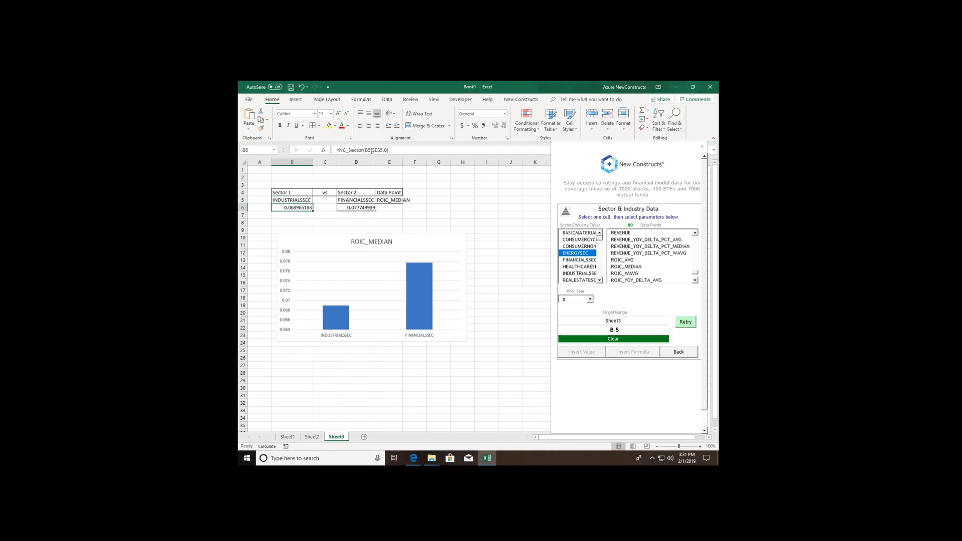
- Replace the Sector 2 ticker in cell D5 with BASICMATERIALSSEC for the ROIC_MEDIAN comparison and its chart
{"action": "key", "text": "Up"}
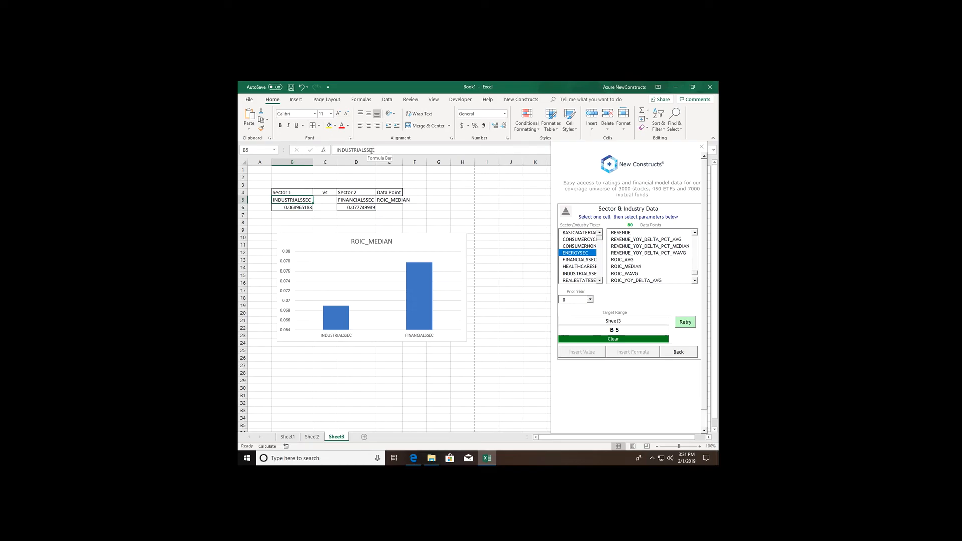
{"action": "left_click", "coordinate": [369, 201]}
{"action": "double_click", "coordinate": [375, 149]}
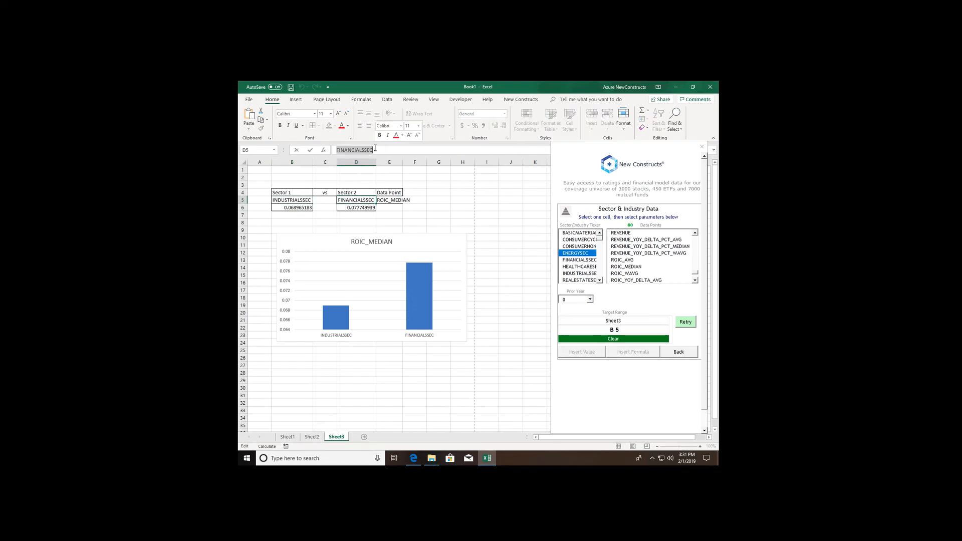
{"action": "type", "text": "BASICMATERIALSSEC"}
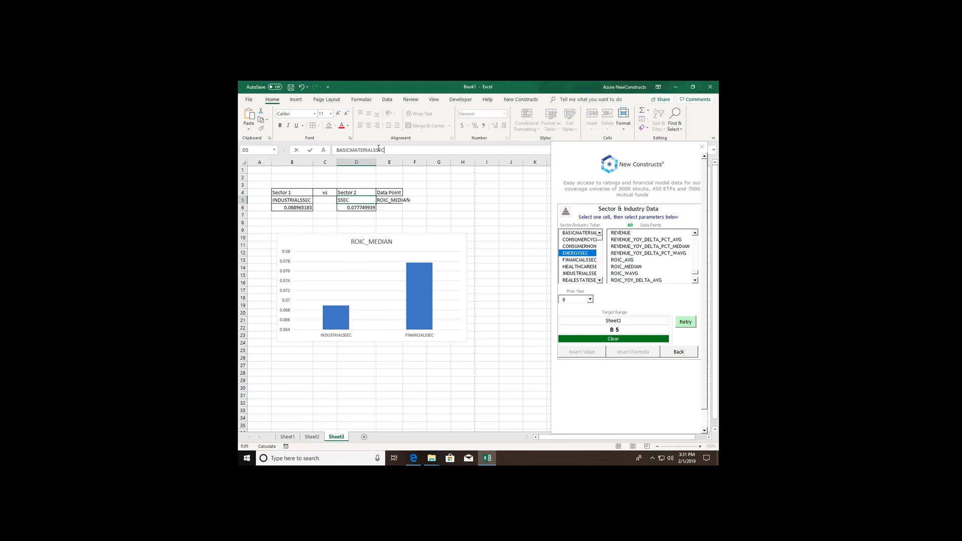
{"action": "key", "text": "Return"}
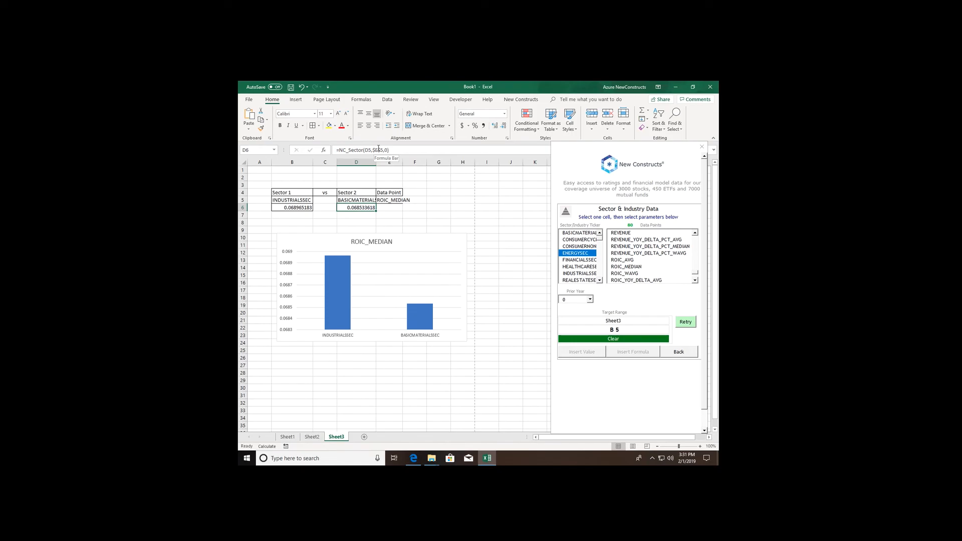
{"action": "key", "text": "Left"}
{"action": "key", "text": "Left"}
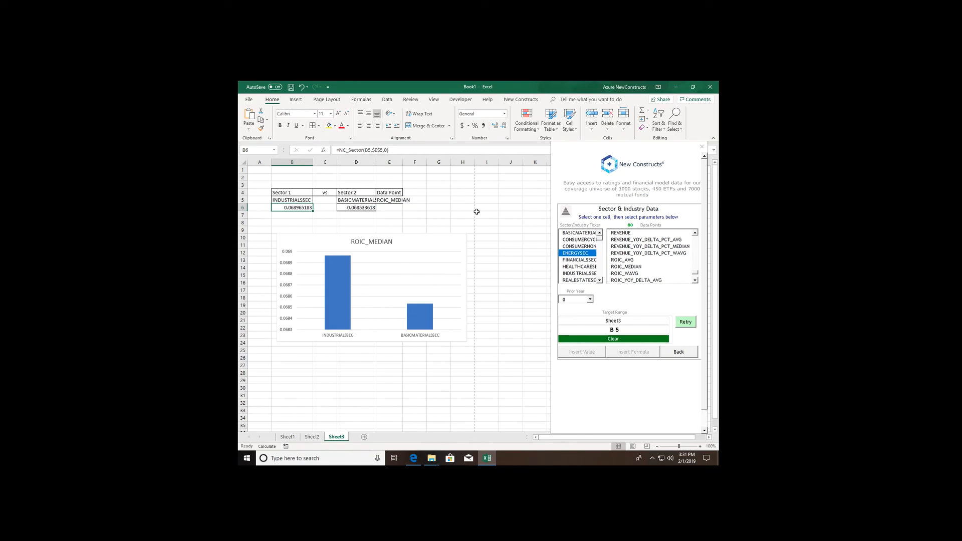
- Leave the Sector & Industry Data form and open the add-in's support documentation in the web browser
{"action": "left_click", "coordinate": [681, 353]}
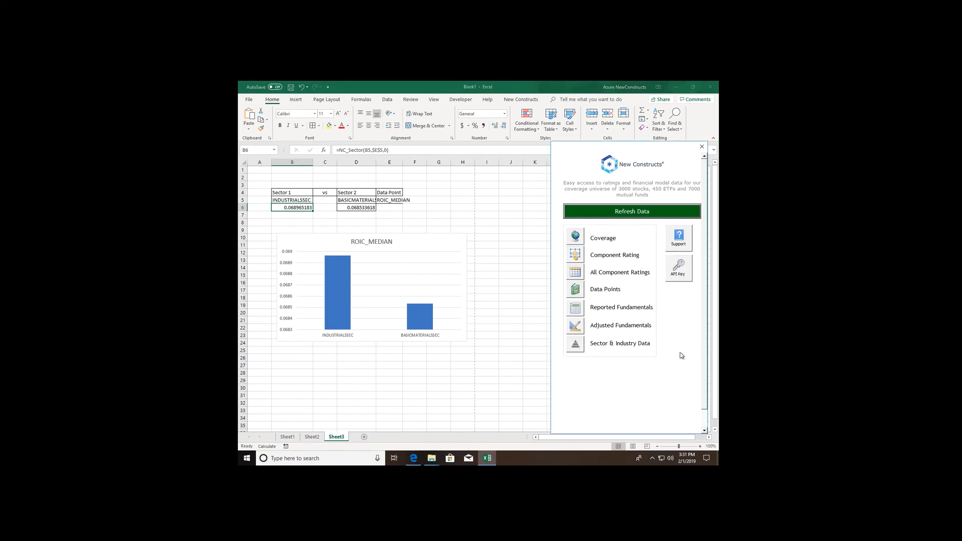
{"action": "left_click", "coordinate": [681, 243]}
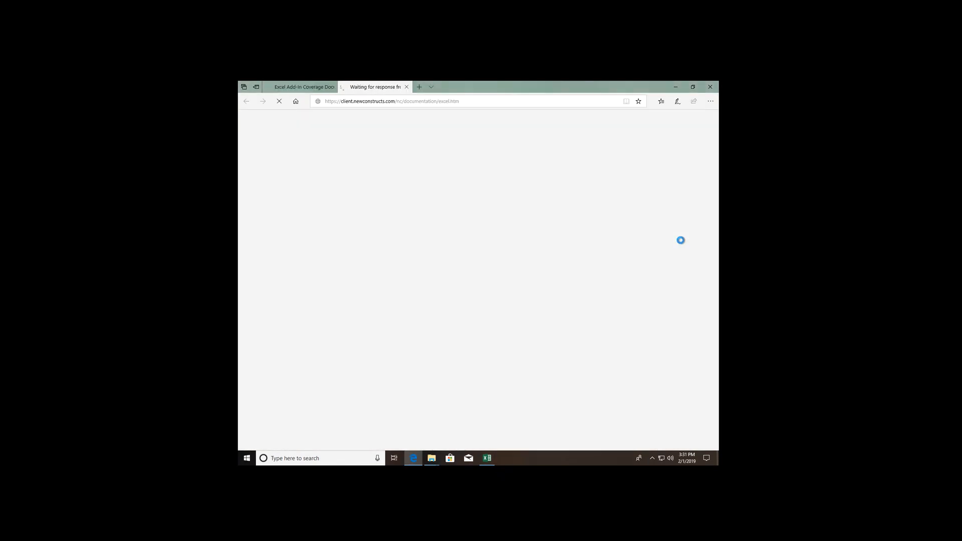